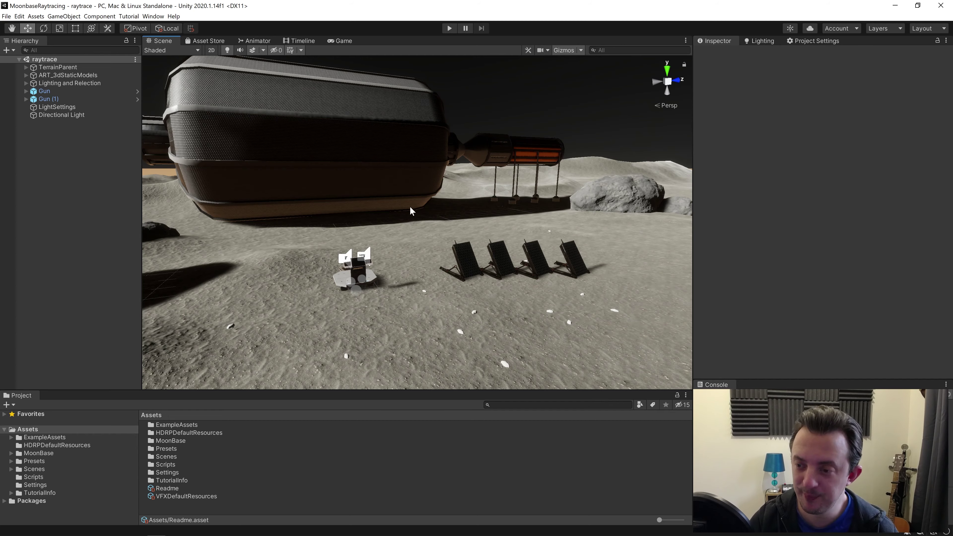
# Step: Orbit the Scene view around the moon base and open the Window menu
pyautogui.moveTo(409, 206); pyautogui.dragTo(510, 270, button='right')
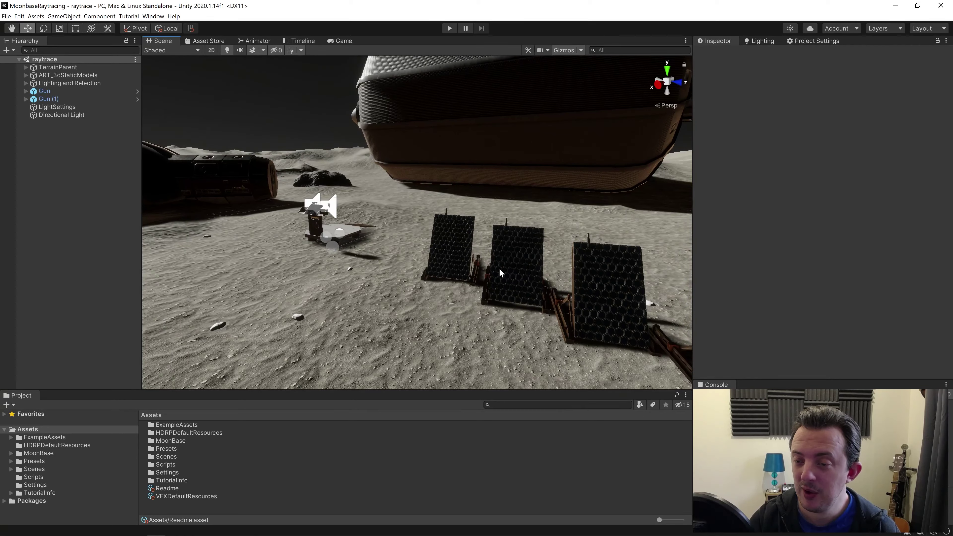
pyautogui.click(154, 16)
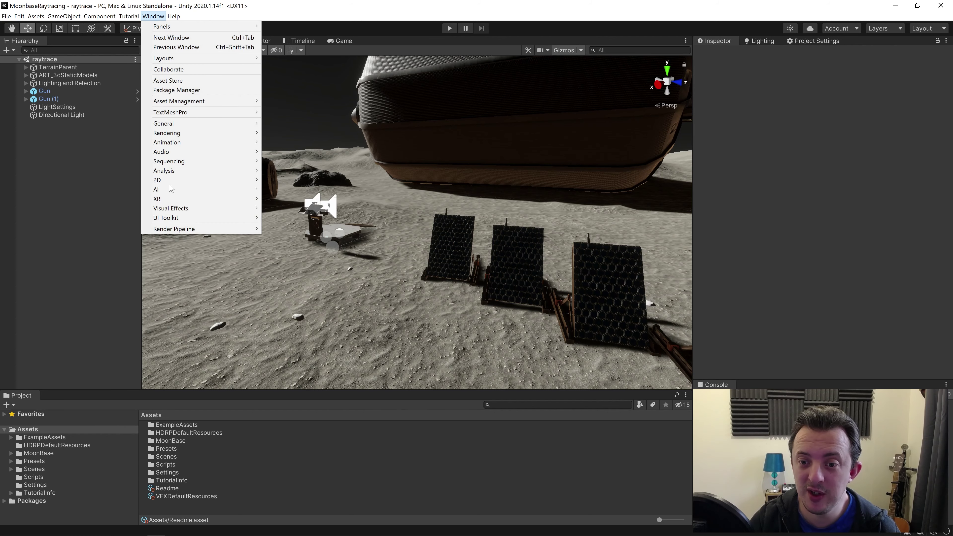
# Step: Open the HD Render Pipeline Wizard and review the HDRP and HDRP + VR checks
pyautogui.moveTo(174, 233)
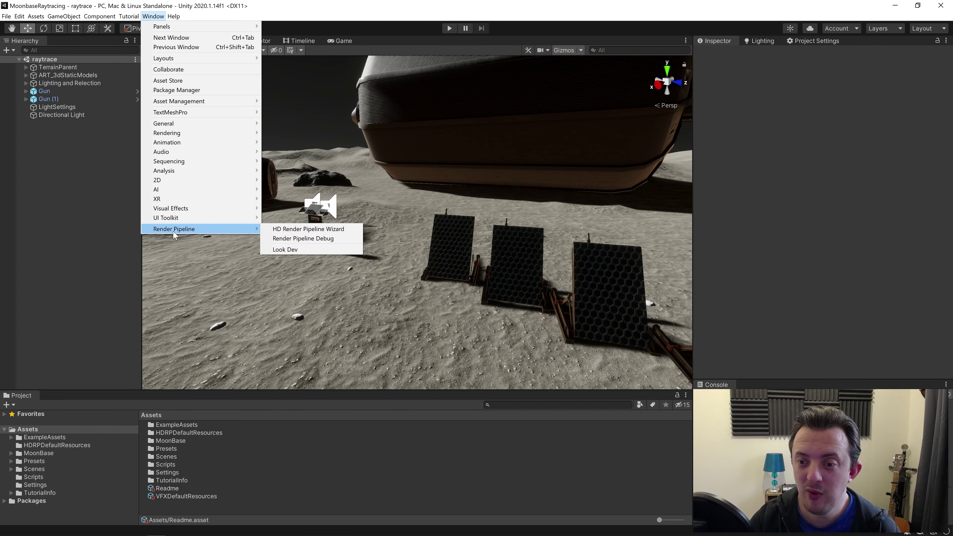
pyautogui.click(292, 229)
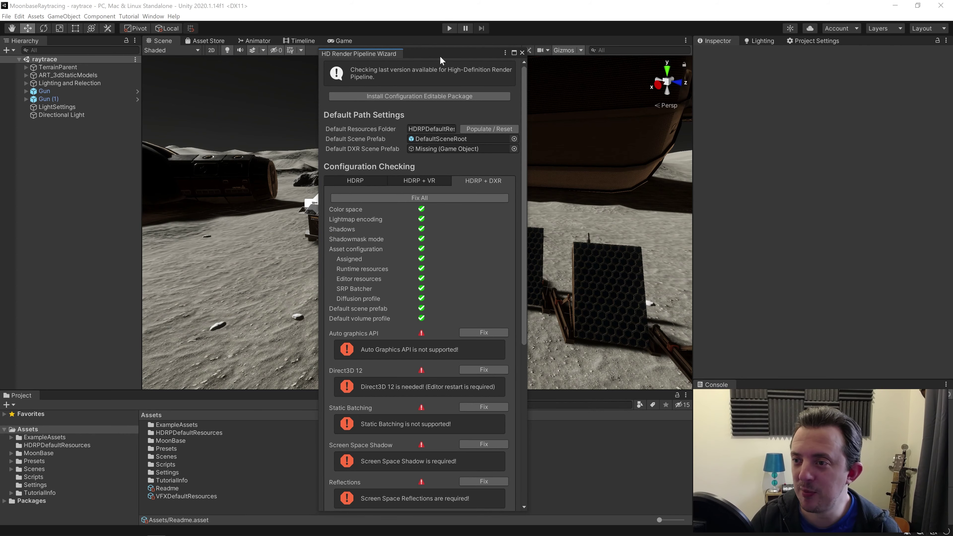
pyautogui.moveTo(440, 56); pyautogui.dragTo(466, 21)
pyautogui.click(371, 145)
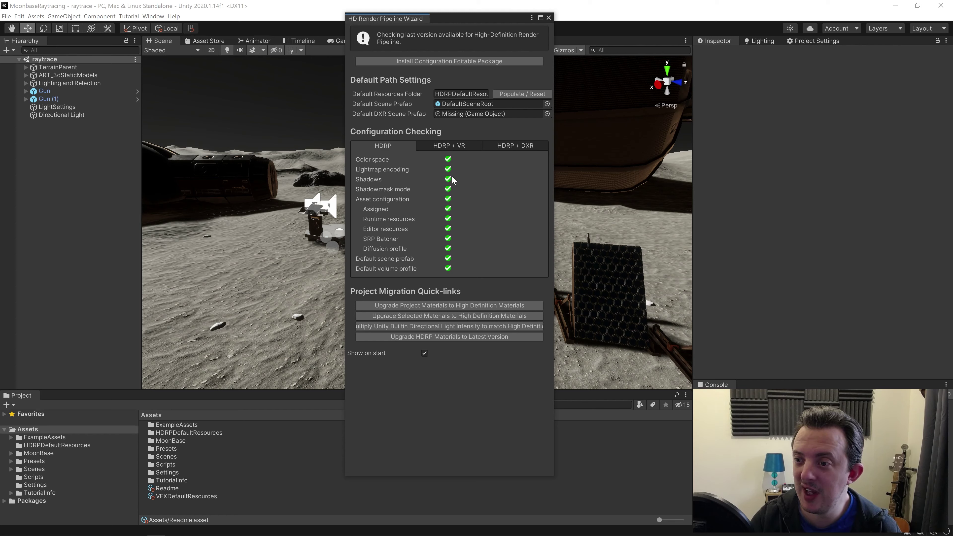
pyautogui.click(460, 150)
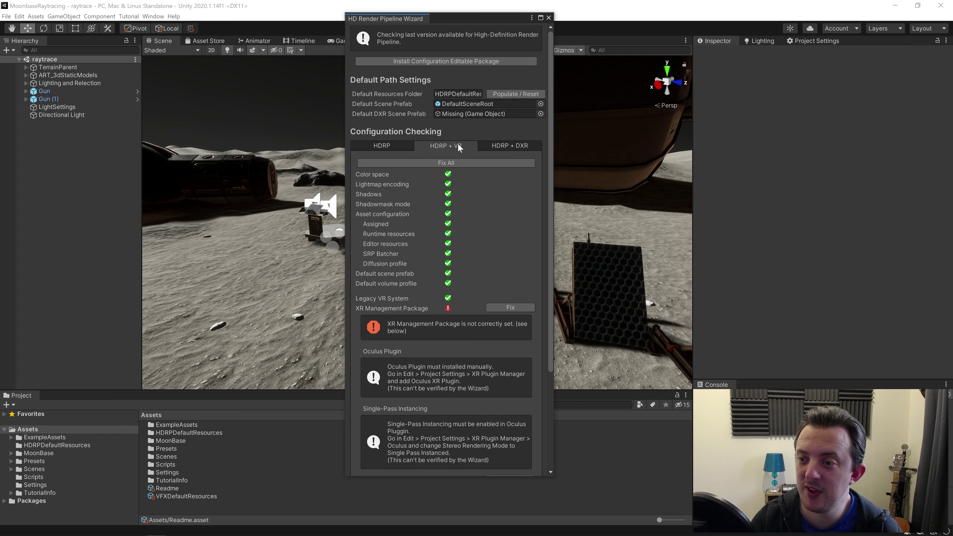
# Step: Run Fix All on the HDRP + DXR ray-tracing configuration checks
pyautogui.click(510, 145)
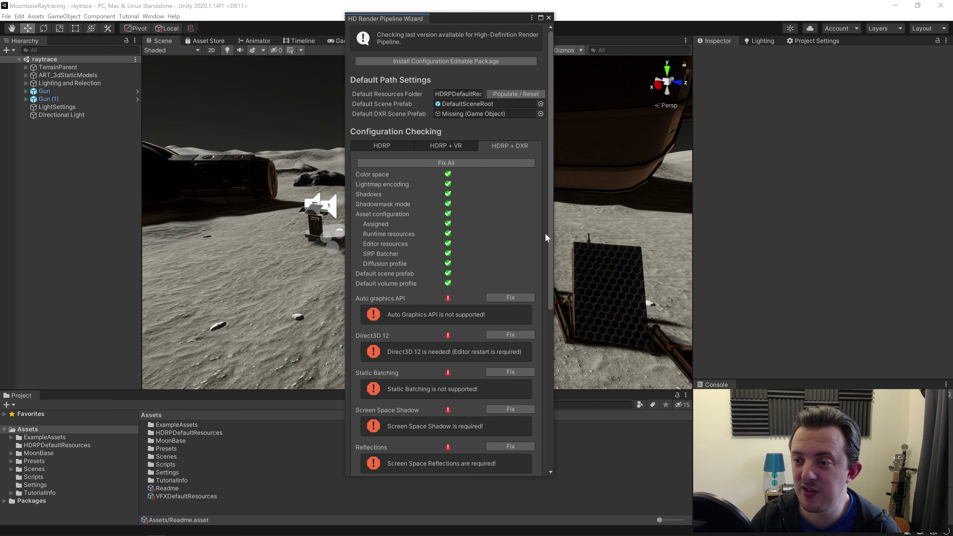
pyautogui.moveTo(549, 218)
pyautogui.mouseDown()
pyautogui.moveTo(560, 392)
pyautogui.moveTo(551, 236)
pyautogui.mouseUp()
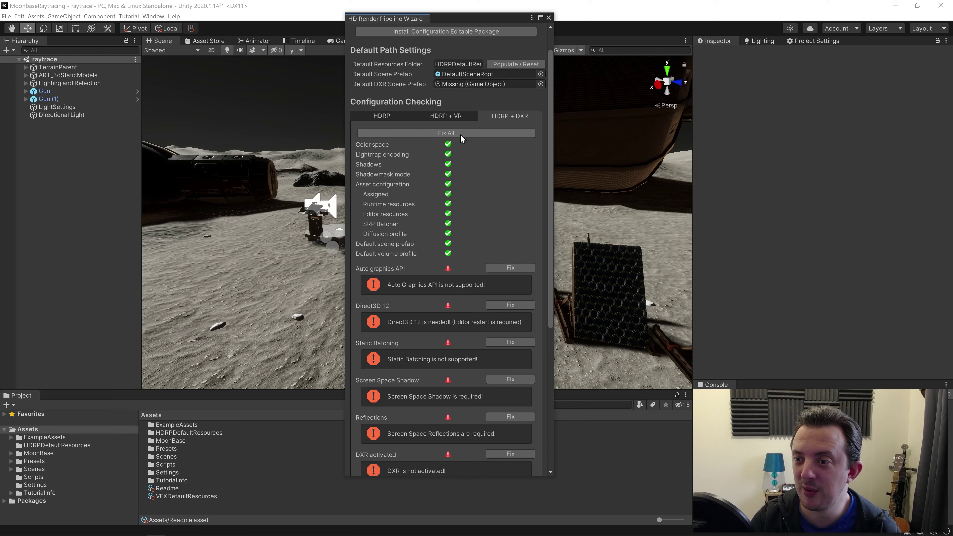
pyautogui.click(460, 134)
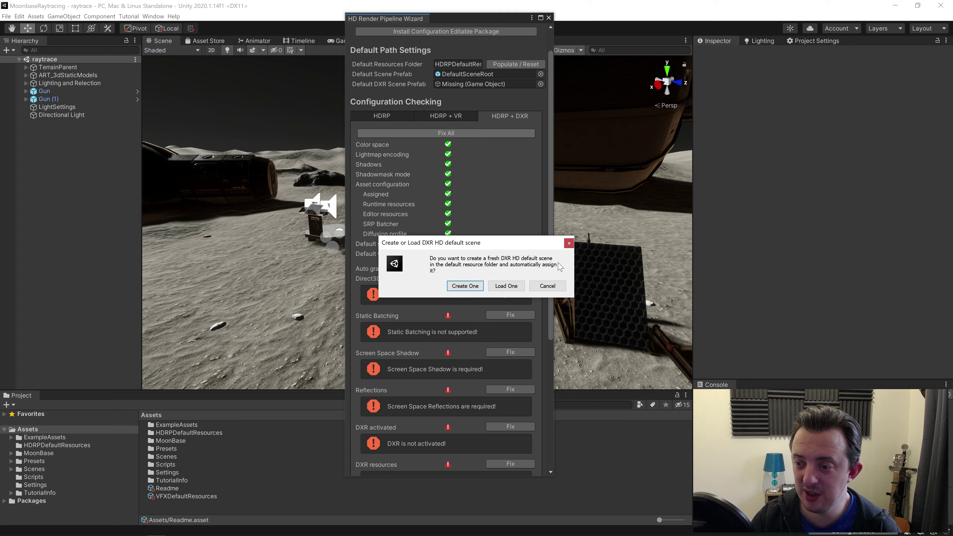
# Step: Create the default DXR scene and restart the editor for DirectX 12
pyautogui.click(466, 286)
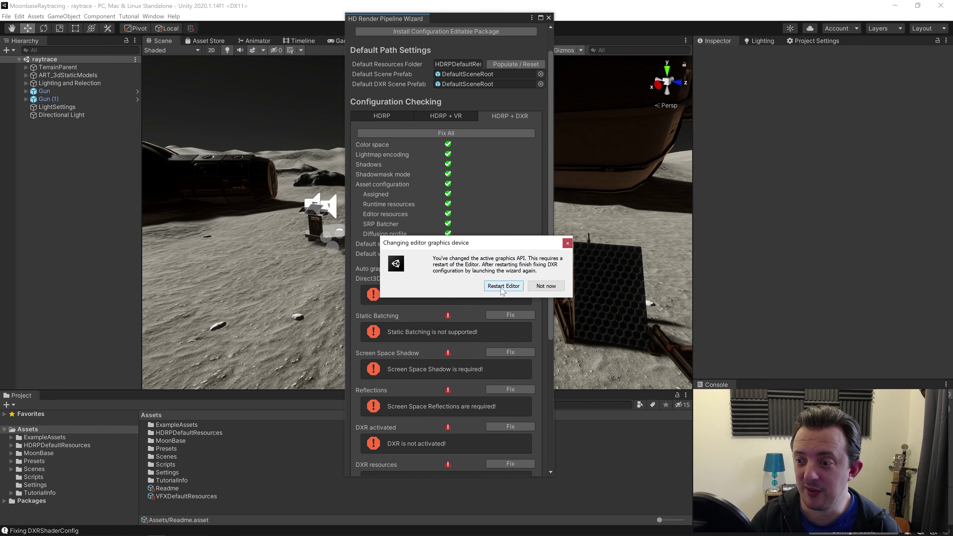
pyautogui.click(501, 287)
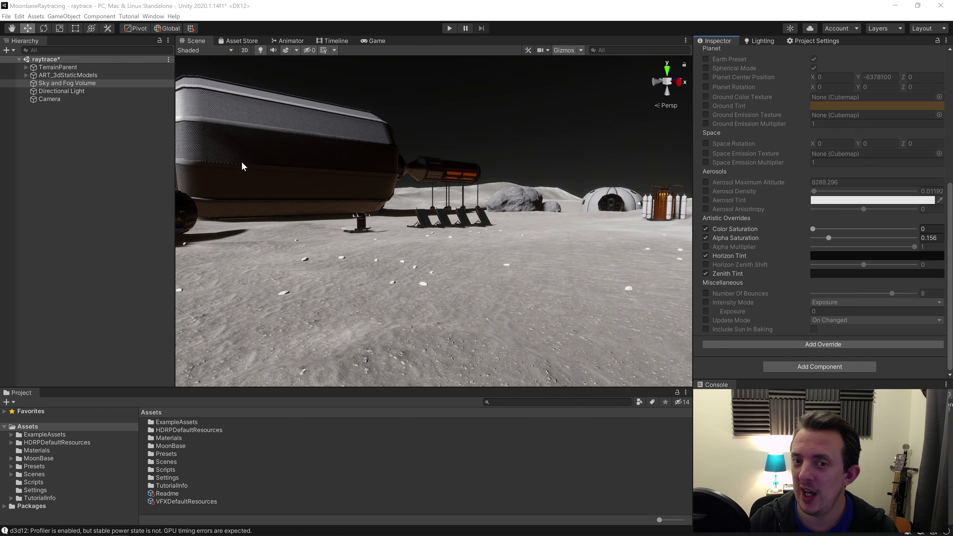
# Step: Add a Global Illumination override to Sky and Fog Volume and override its Ray Tracing setting
pyautogui.click(66, 83)
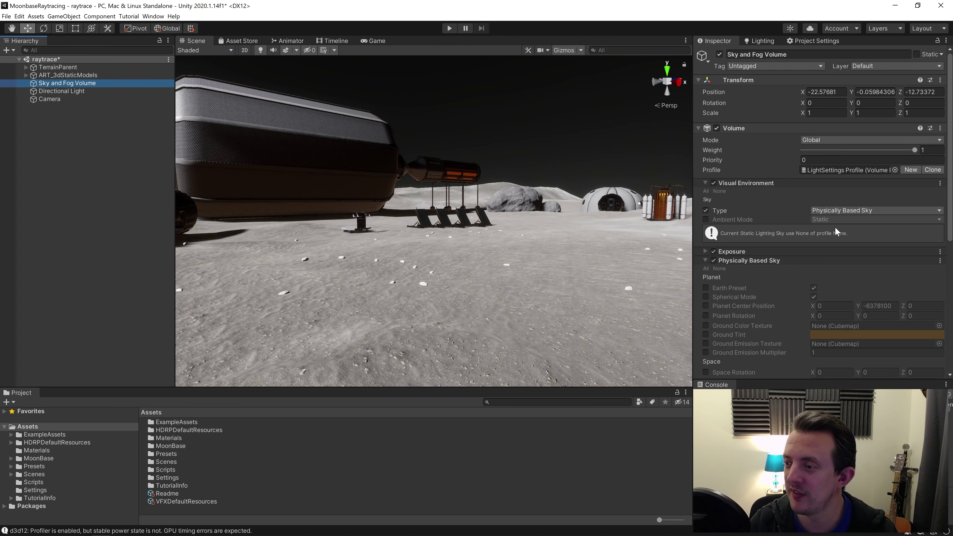
pyautogui.scroll(-4, 739, 262)
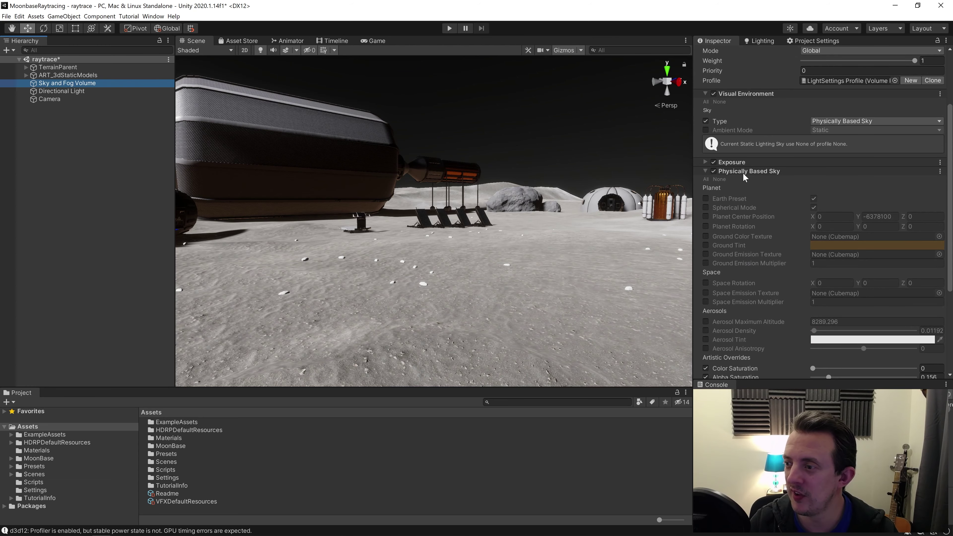
pyautogui.click(705, 171)
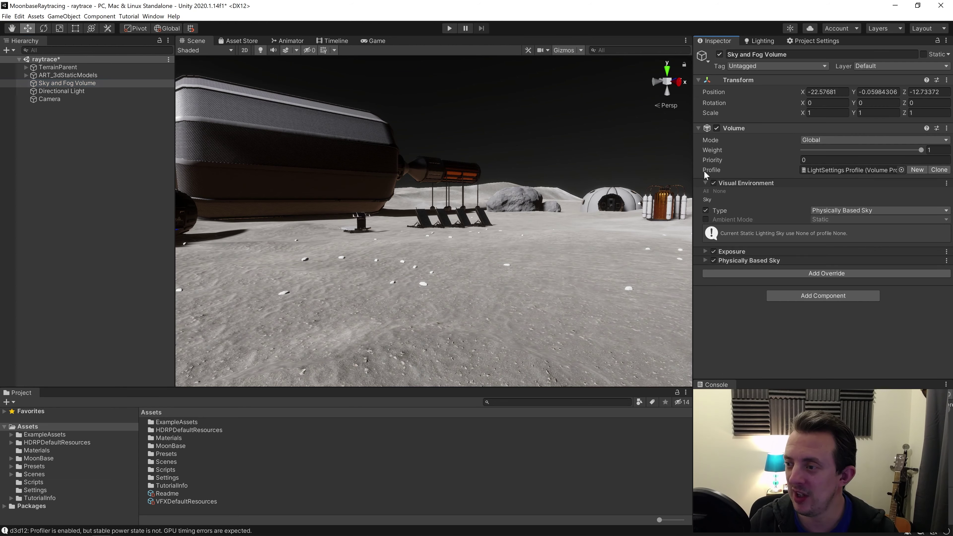
pyautogui.click(798, 273)
pyautogui.write('global')
pyautogui.press('Return')
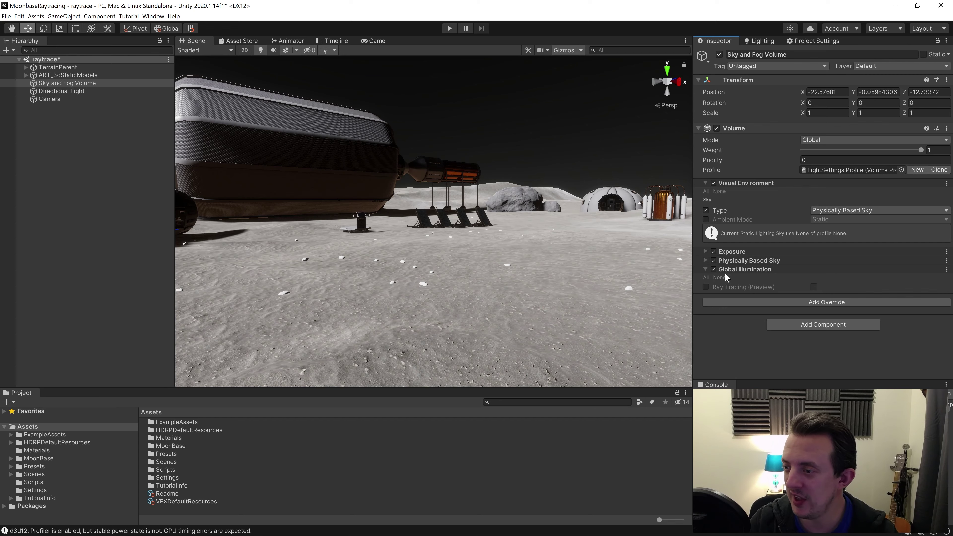
pyautogui.click(707, 286)
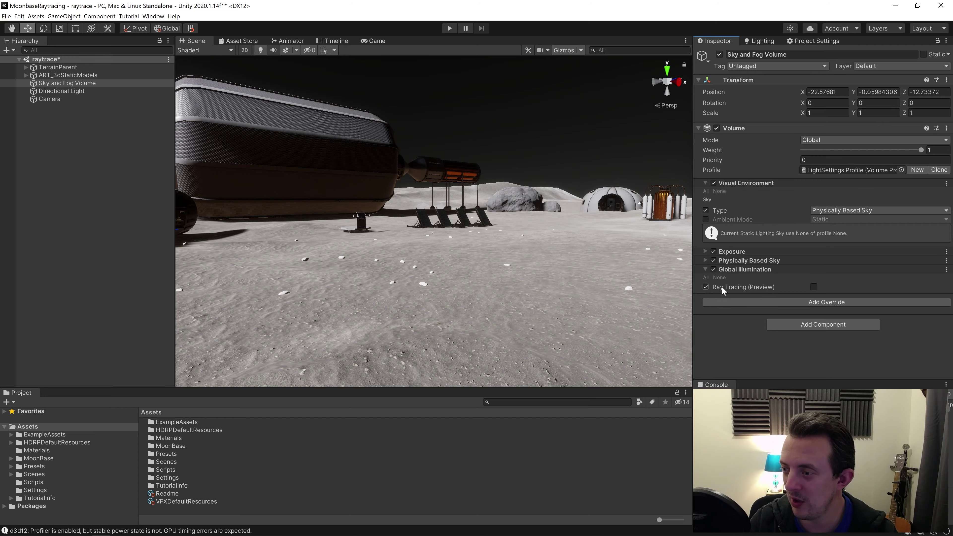
# Step: Turn on ray-traced global illumination with Denoise enabled
pyautogui.click(814, 287)
pyautogui.moveTo(487, 230)
pyautogui.keyDown('alt'); pyautogui.mouseDown()
pyautogui.moveTo(402, 196)
pyautogui.moveTo(457, 230)
pyautogui.mouseUp(); pyautogui.keyUp('alt')
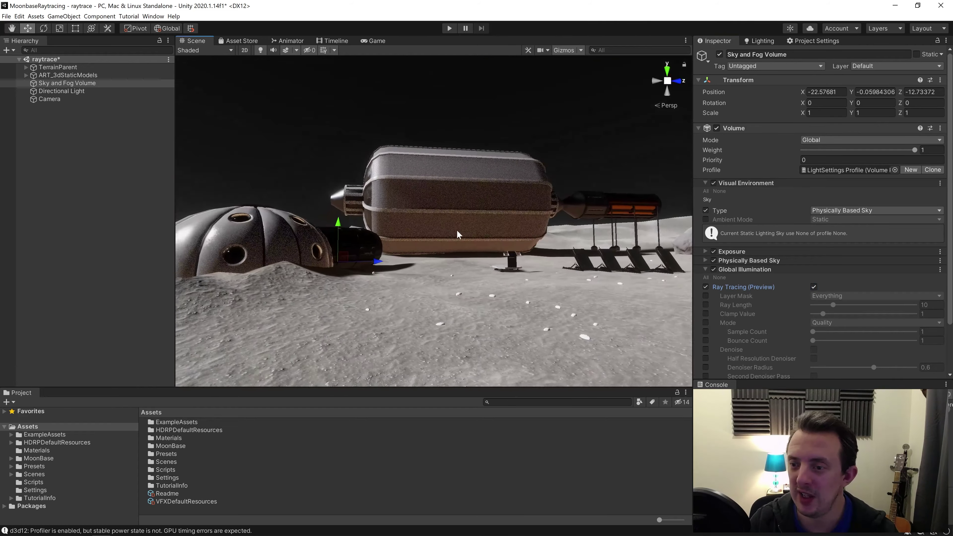
pyautogui.scroll(5, 404, 254)
pyautogui.scroll(-3, 788, 281)
pyautogui.click(707, 292)
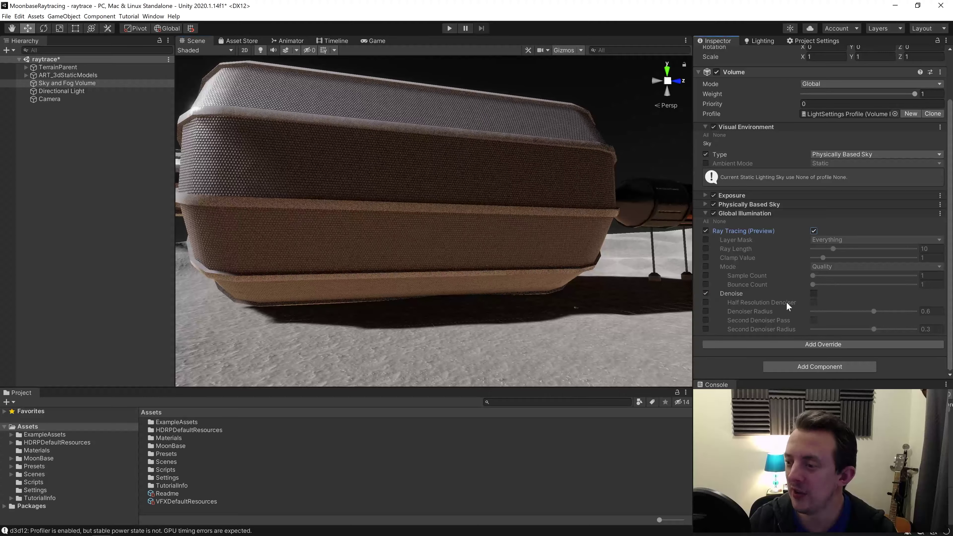
pyautogui.click(814, 294)
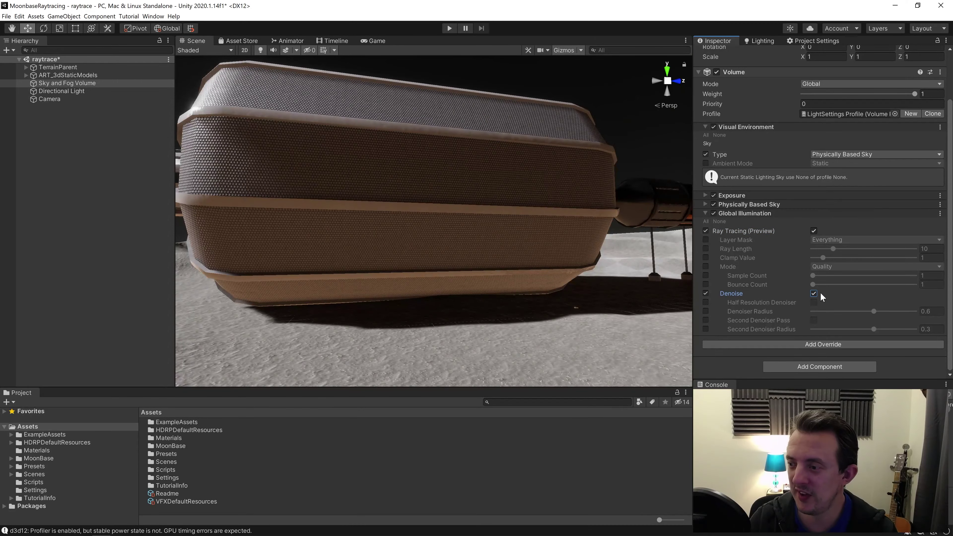
pyautogui.keyDown('alt'); pyautogui.moveTo(438, 176); pyautogui.dragTo(454, 180); pyautogui.keyUp('alt')
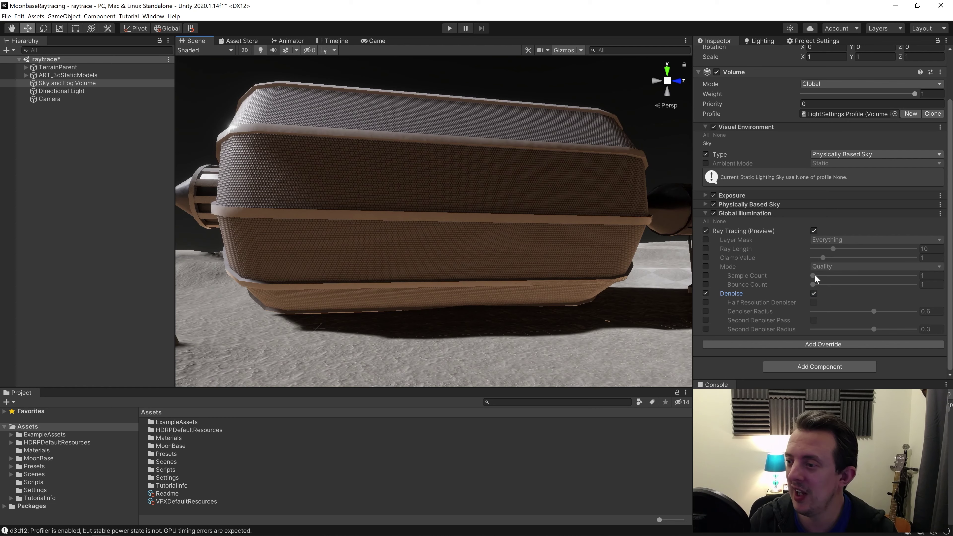
# Step: Set the GI ray tracing Mode to Performance and enable the Half Resolution Denoiser
pyautogui.click(706, 266)
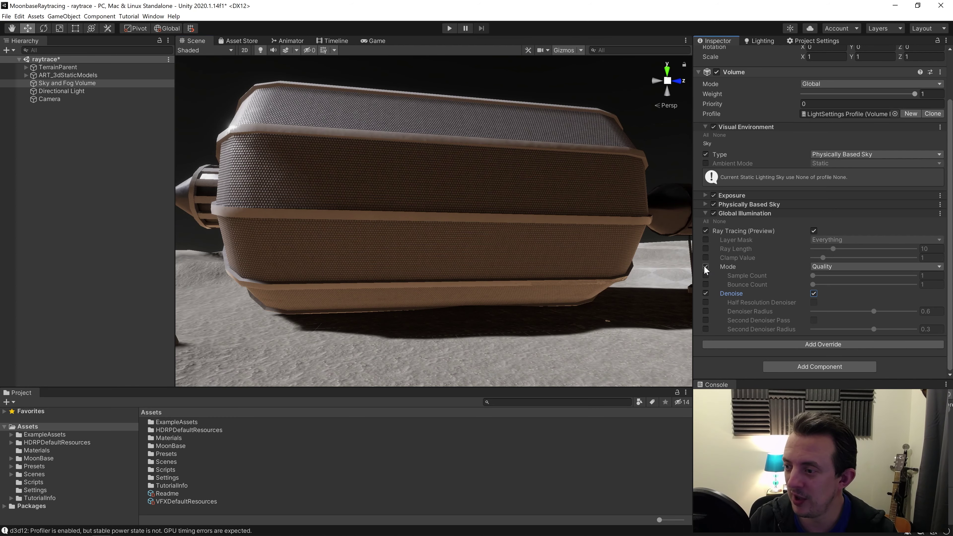
pyautogui.click(822, 267)
pyautogui.click(839, 276)
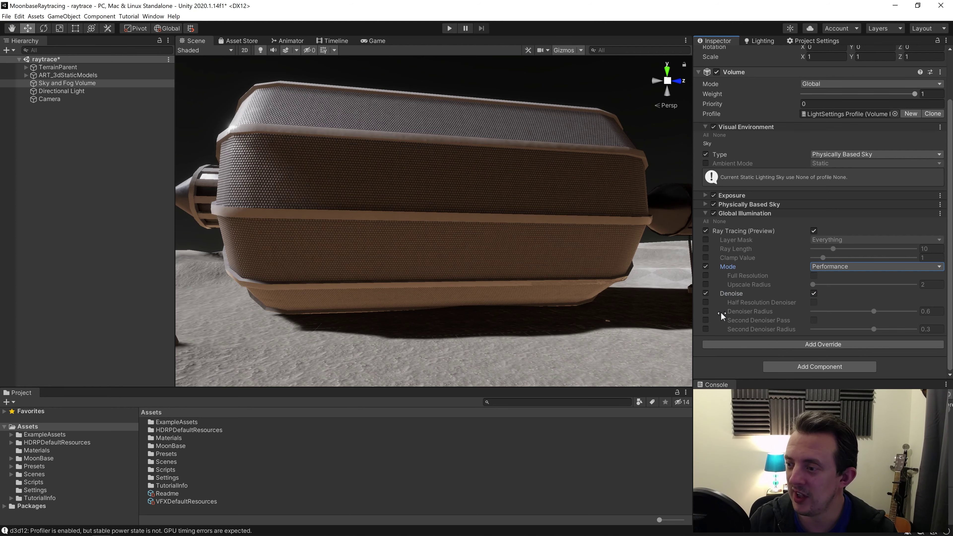
pyautogui.click(706, 303)
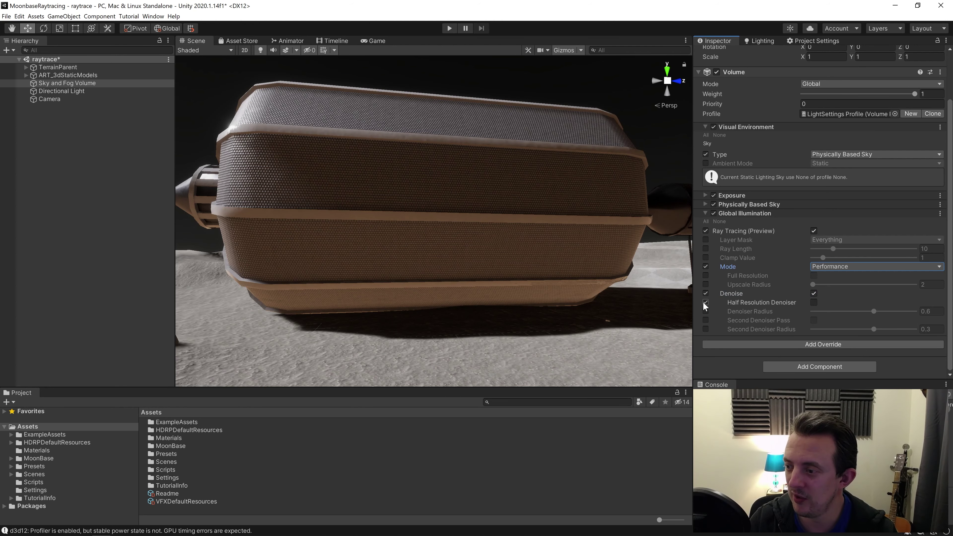
pyautogui.click(816, 301)
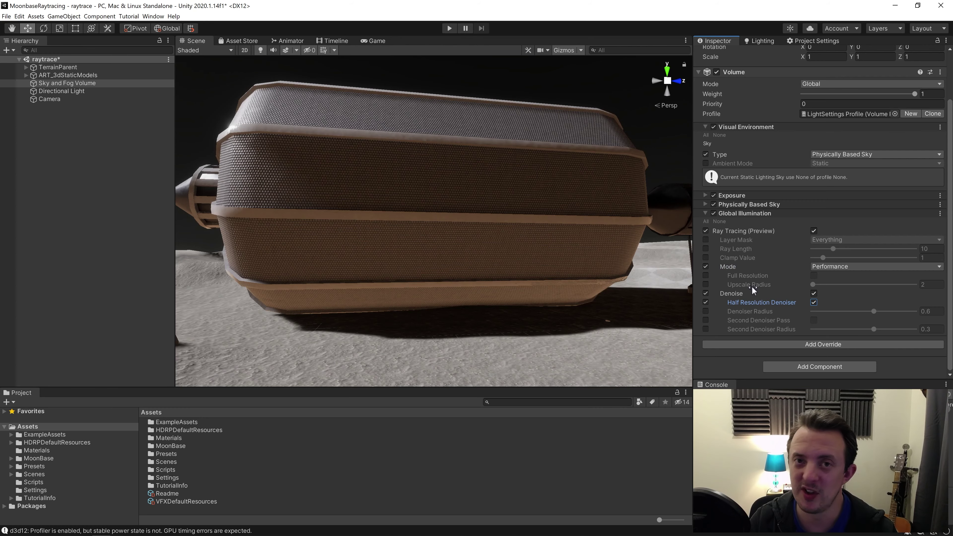
pyautogui.moveTo(421, 207); pyautogui.dragTo(340, 267, button='right')
pyautogui.press('s')
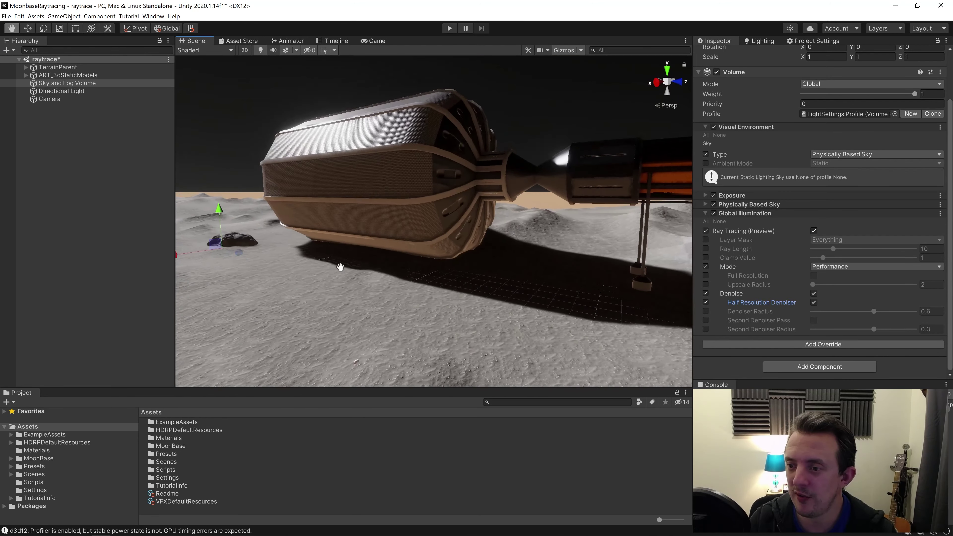
pyautogui.click(714, 213)
pyautogui.click(714, 214)
pyautogui.click(714, 213)
pyautogui.click(714, 214)
pyautogui.moveTo(514, 282); pyautogui.dragTo(471, 276, button='right')
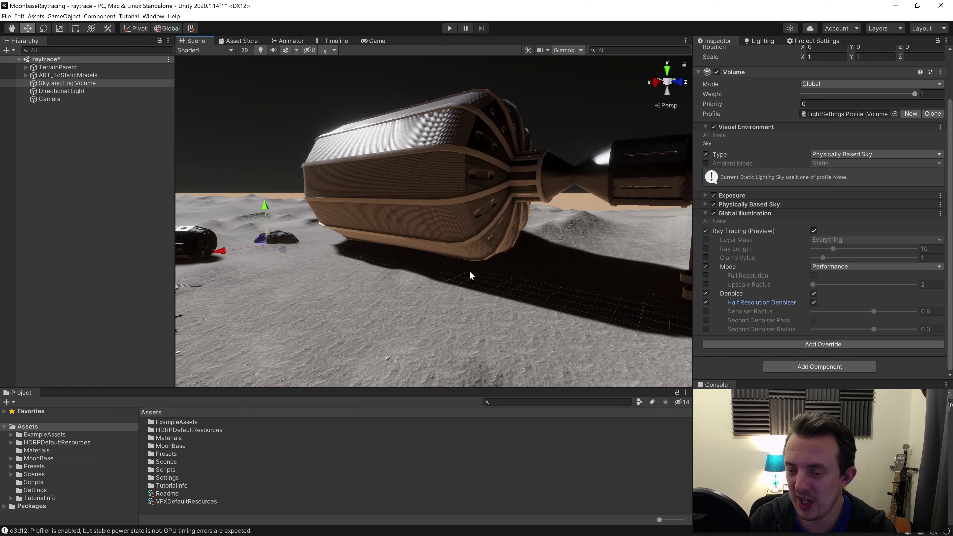
pyautogui.moveTo(453, 219); pyautogui.dragTo(409, 239, button='middle')
pyautogui.moveTo(410, 239); pyautogui.dragTo(353, 218, button='right')
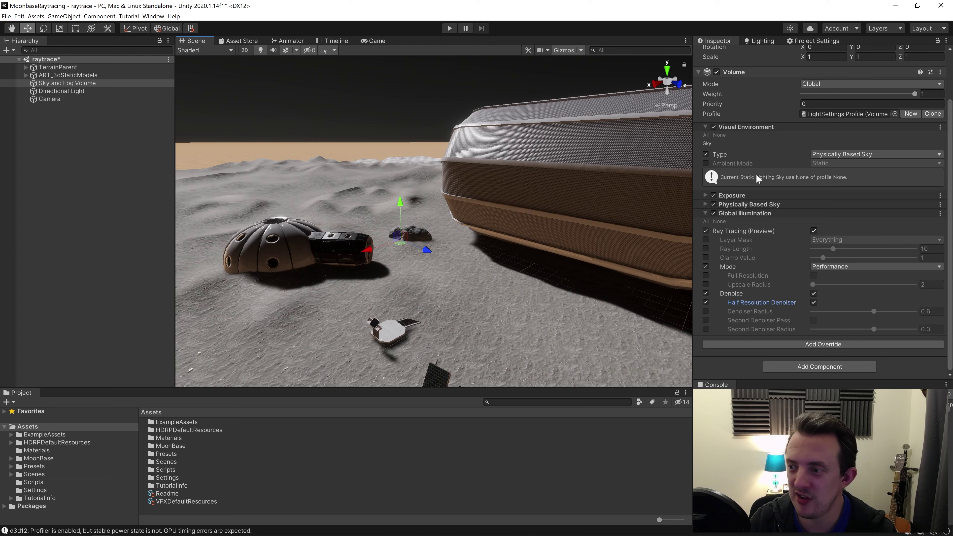
pyautogui.click(704, 204)
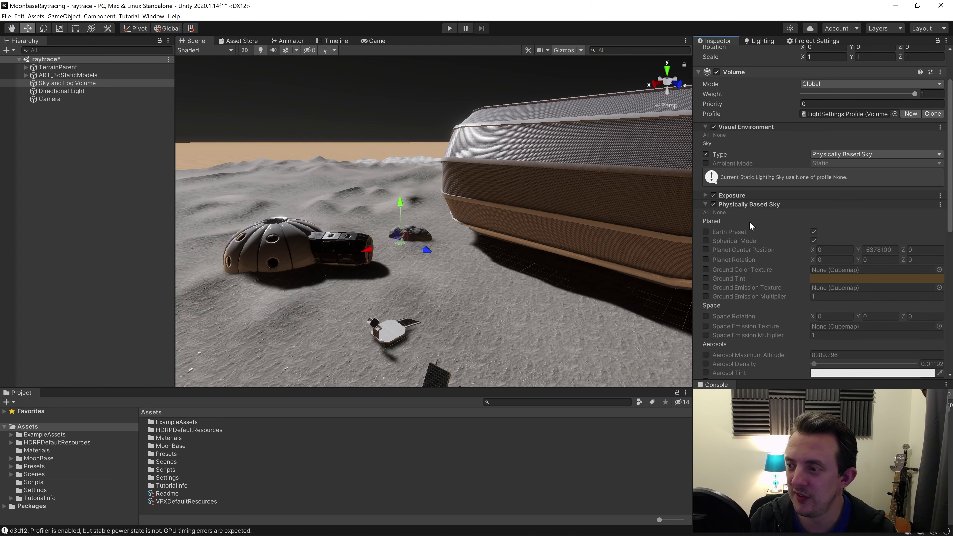
# Step: Override the sky's Ground Tint and change it from tan to grey
pyautogui.click(706, 278)
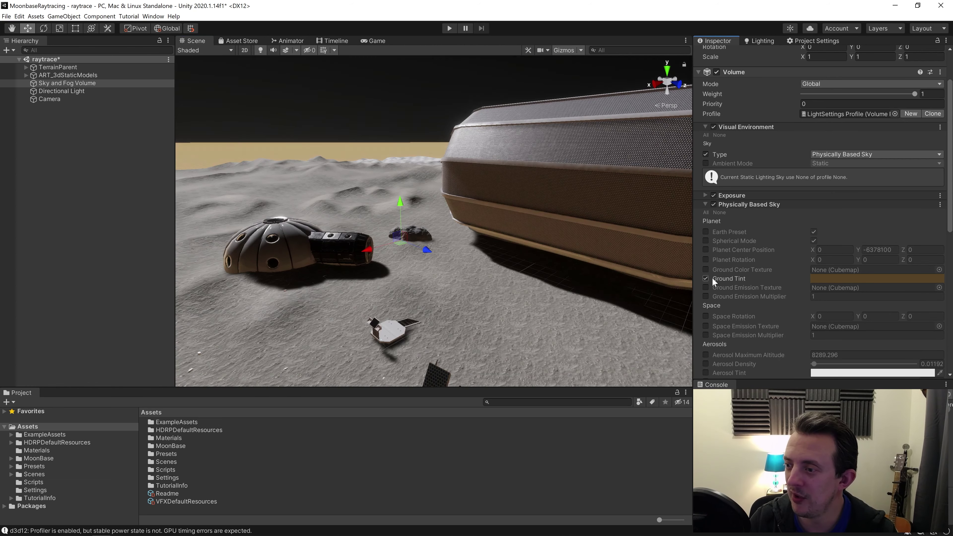
pyautogui.click(818, 278)
pyautogui.moveTo(869, 348)
pyautogui.mouseDown()
pyautogui.moveTo(842, 343)
pyautogui.moveTo(844, 371)
pyautogui.mouseUp()
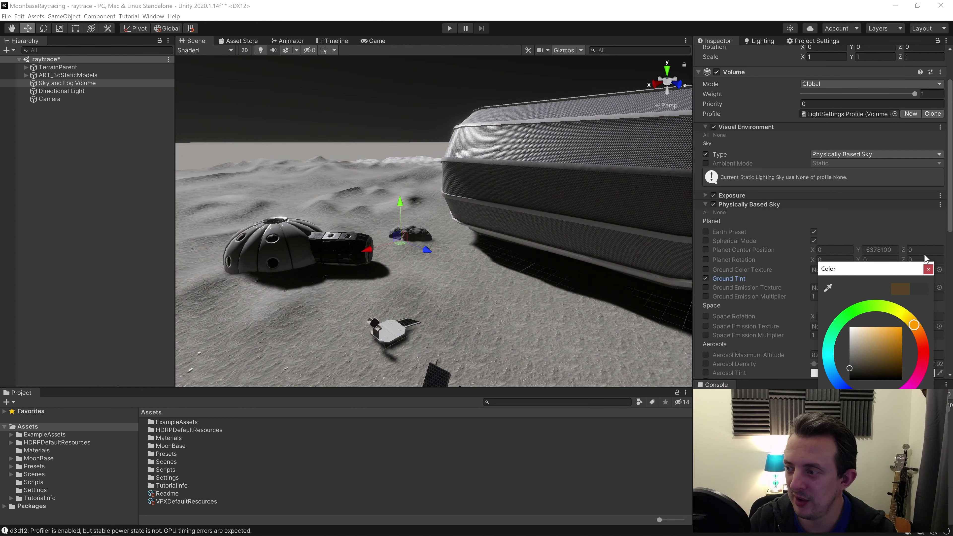
pyautogui.click(929, 269)
pyautogui.moveTo(485, 244); pyautogui.dragTo(467, 194, button='middle')
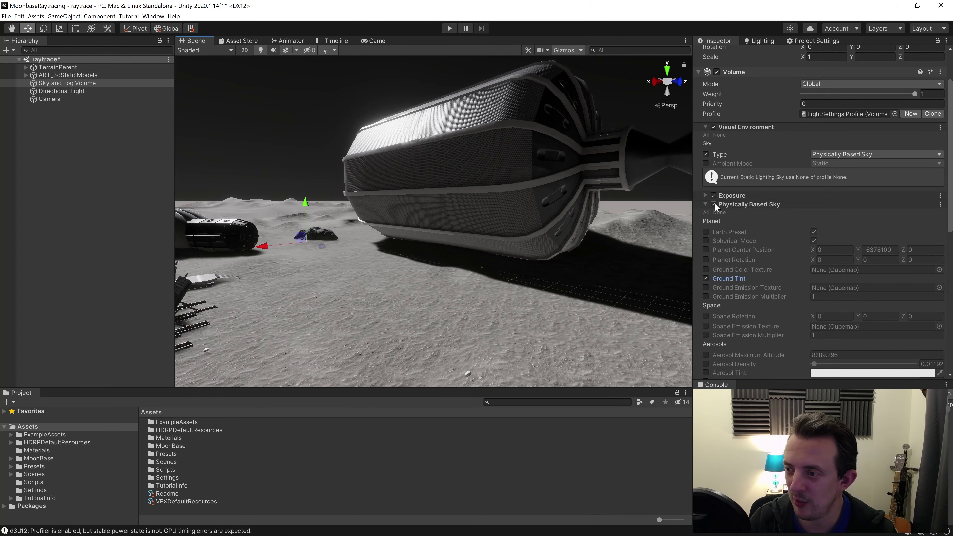
# Step: Toggle Physically Based Sky and ray-traced GI to compare, leaving GI ray tracing on
pyautogui.click(714, 204)
pyautogui.click(714, 204)
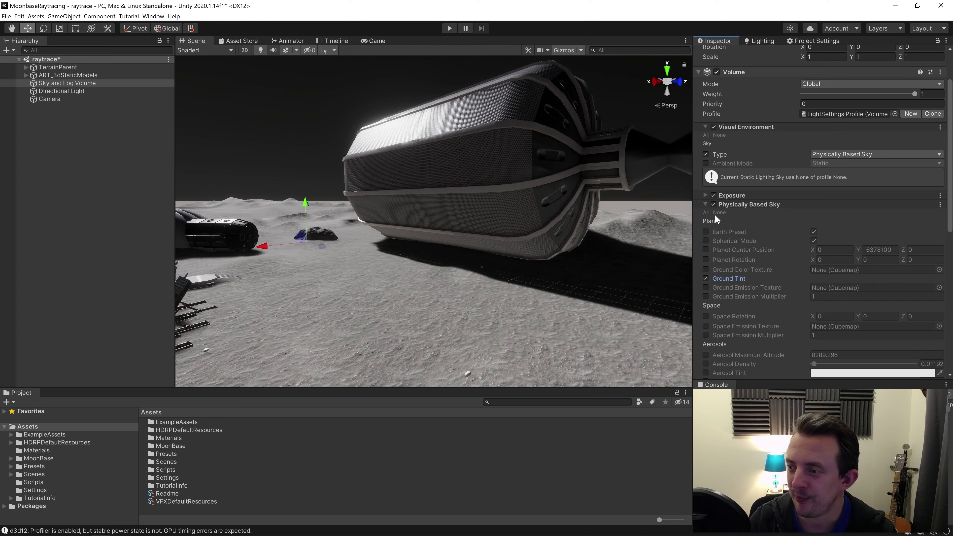
pyautogui.click(715, 206)
pyautogui.click(714, 269)
pyautogui.click(714, 270)
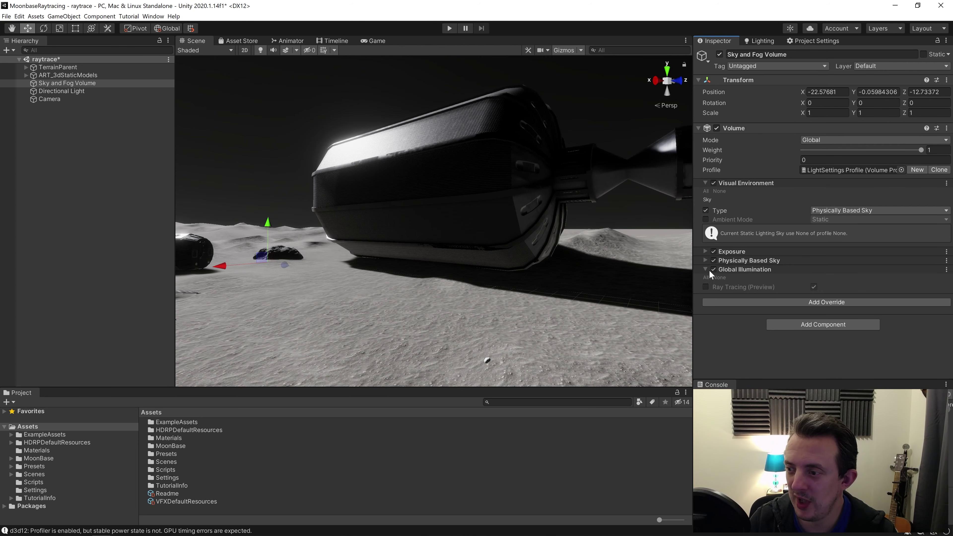
pyautogui.click(708, 286)
pyautogui.click(707, 287)
pyautogui.click(706, 287)
pyautogui.click(706, 287)
pyautogui.click(708, 287)
pyautogui.moveTo(621, 268)
pyautogui.mouseDown(button='right')
pyautogui.moveTo(352, 253)
pyautogui.moveTo(422, 211)
pyautogui.moveTo(431, 229)
pyautogui.moveTo(403, 233)
pyautogui.moveTo(461, 224)
pyautogui.mouseUp(button='right')
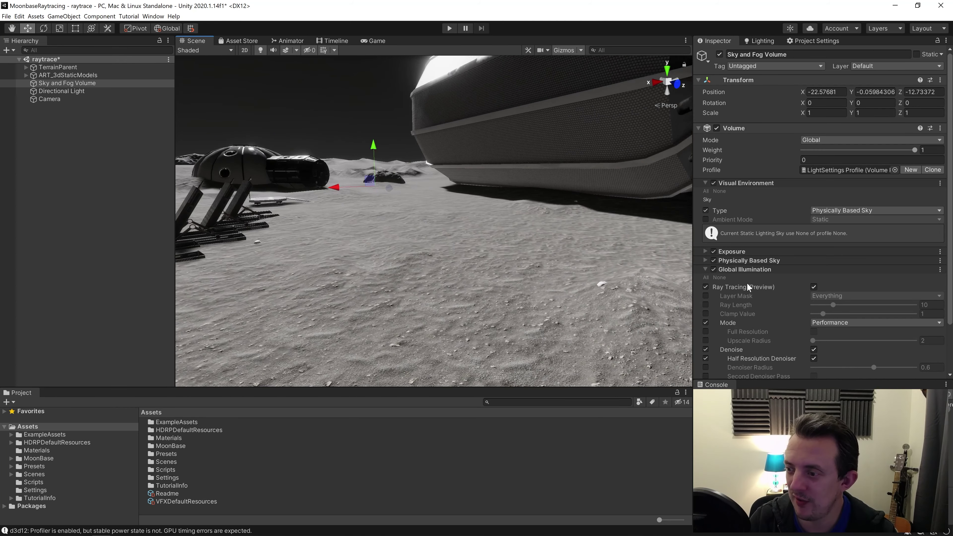
# Step: Collapse the Global Illumination foldout on the Sky and Fog Volume
pyautogui.scroll(-3, 752, 282)
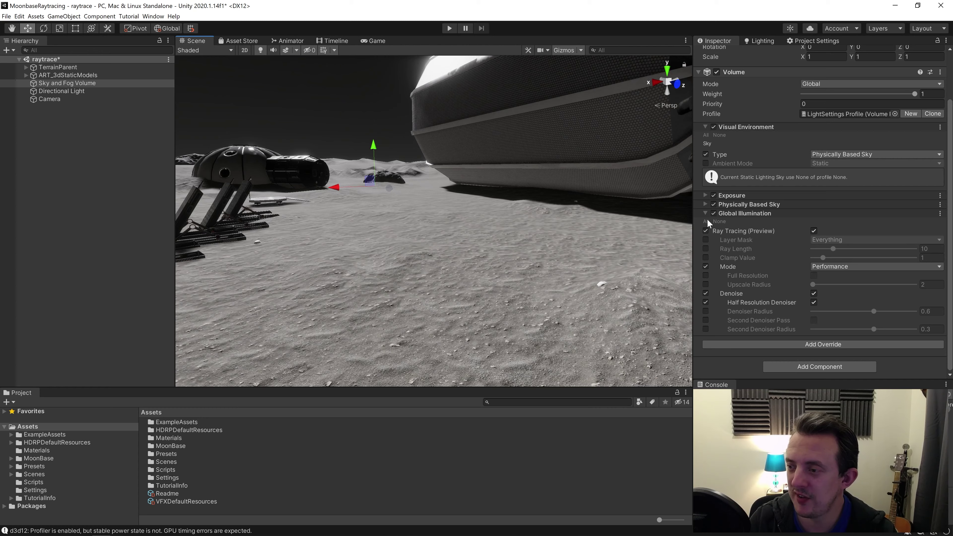
pyautogui.moveTo(443, 288); pyautogui.dragTo(474, 265, button='right')
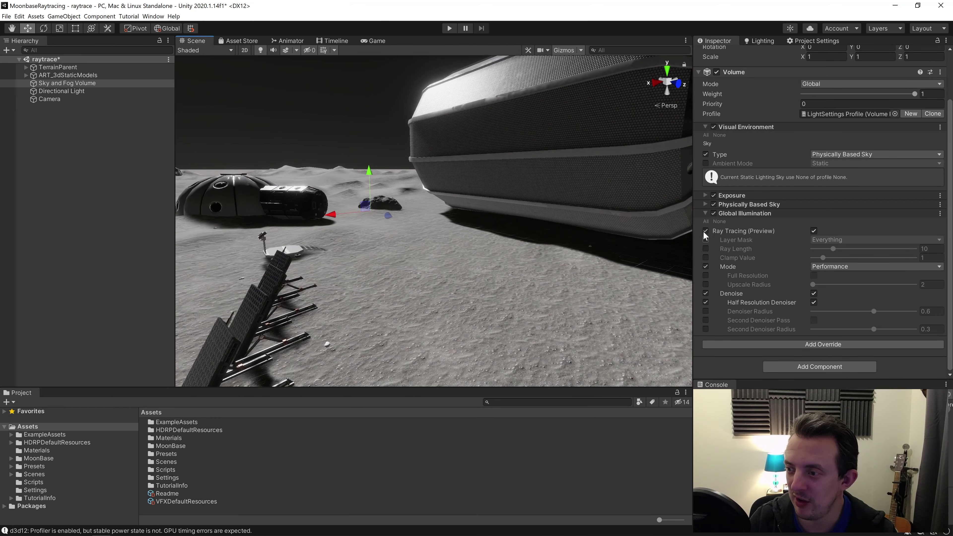
pyautogui.click(706, 214)
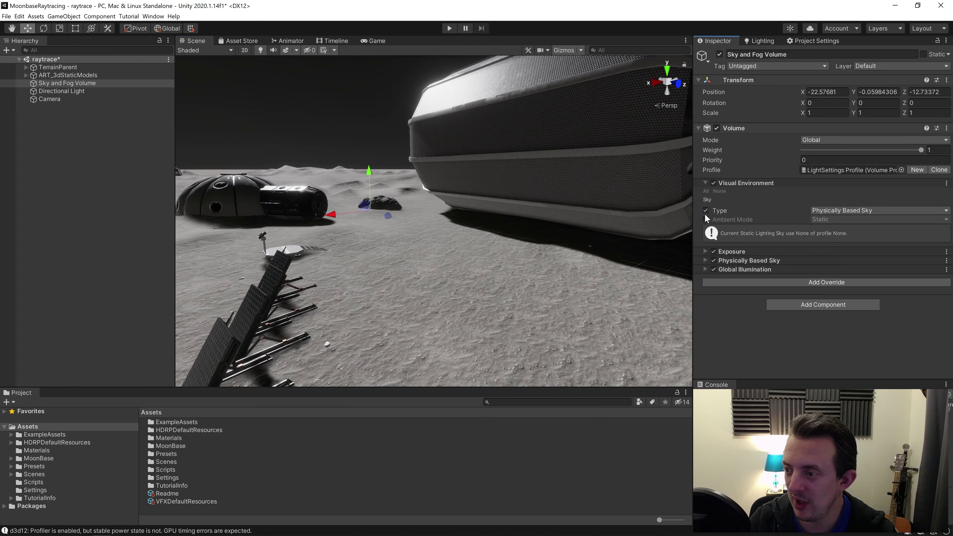
pyautogui.click(748, 282)
# Step: Add an Ambient Occlusion override and switch it to ray tracing
pyautogui.write('ambi')
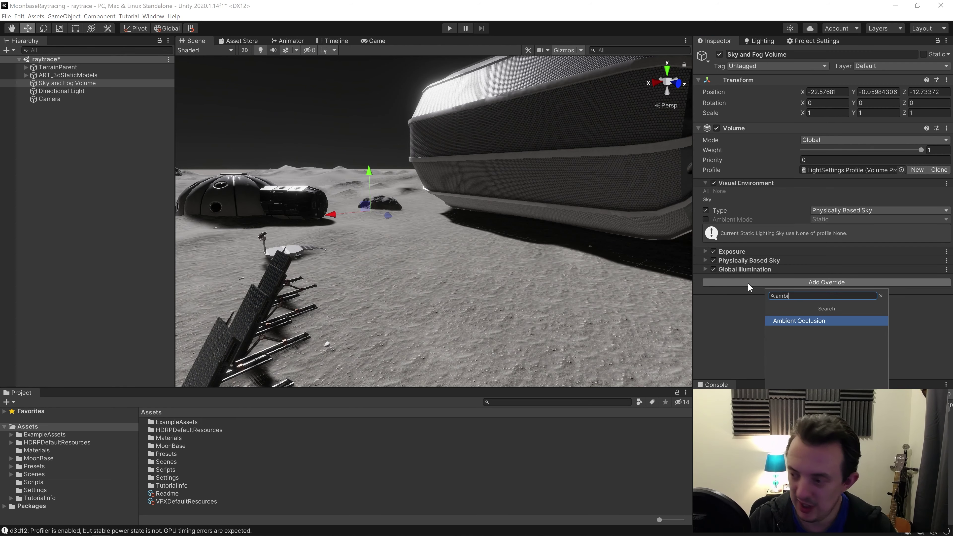
pyautogui.press('Return')
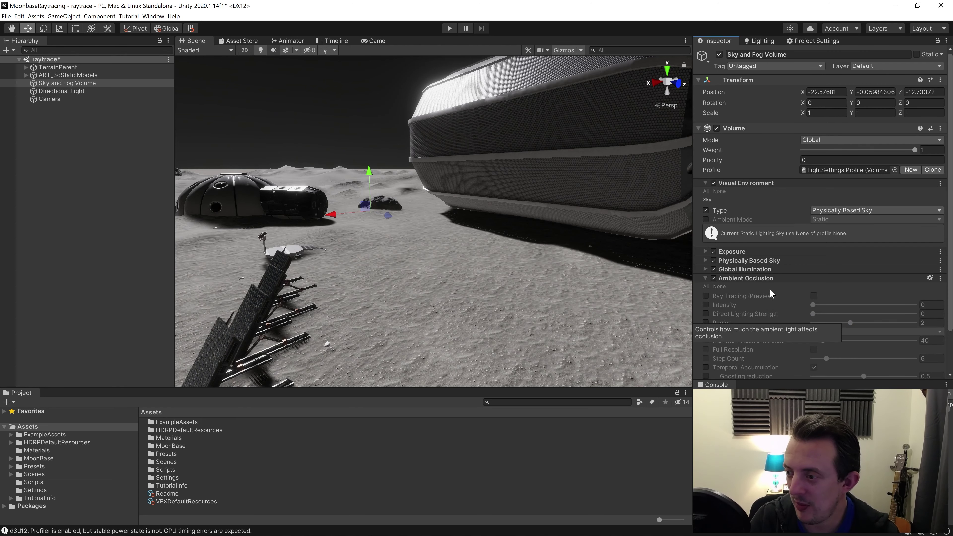
pyautogui.scroll(-3, 765, 286)
pyautogui.moveTo(458, 278); pyautogui.dragTo(520, 272, button='right')
pyautogui.click(706, 248)
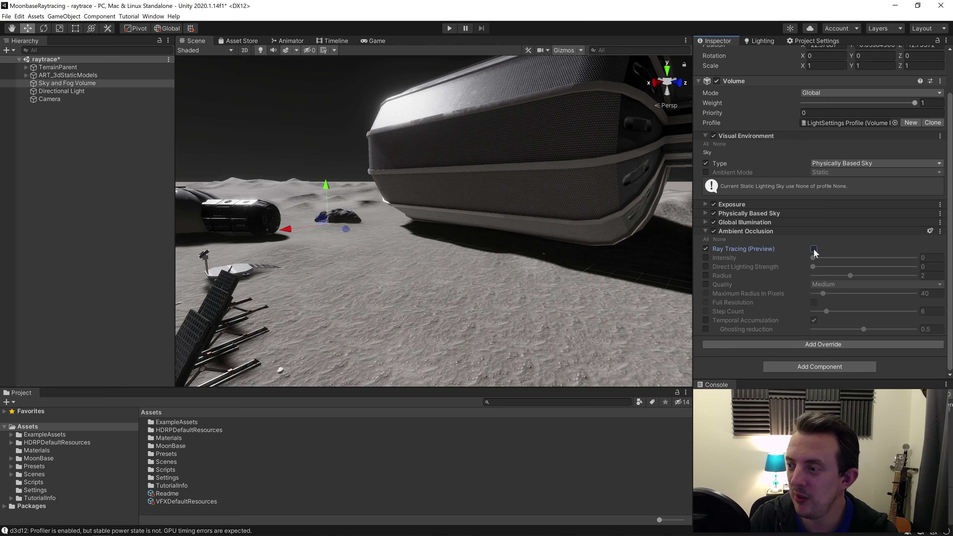
pyautogui.click(814, 249)
# Step: Override the Ambient Occlusion intensity and set it to 1.5
pyautogui.moveTo(577, 258); pyautogui.dragTo(506, 245, button='right')
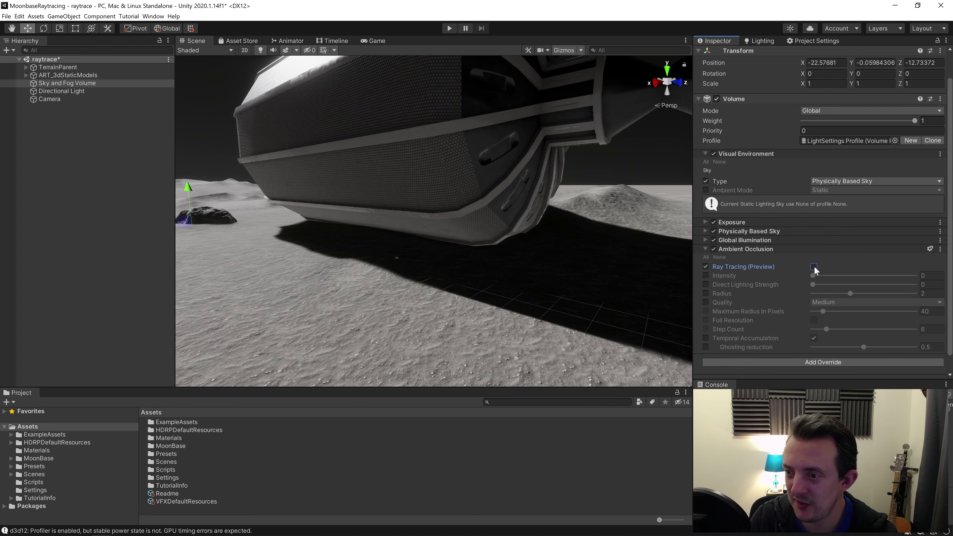
pyautogui.moveTo(525, 218); pyautogui.dragTo(577, 203, button='right')
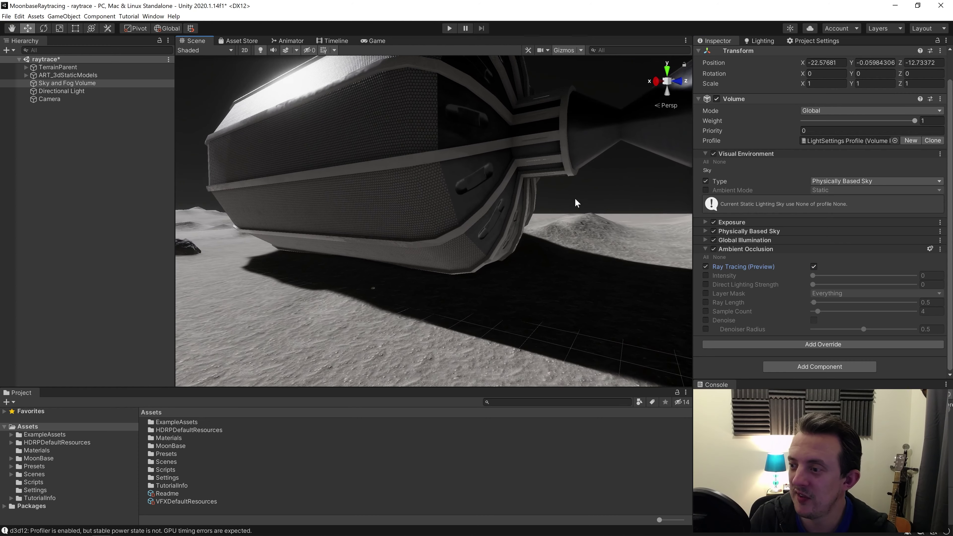
pyautogui.click(705, 275)
pyautogui.moveTo(813, 276); pyautogui.dragTo(870, 276)
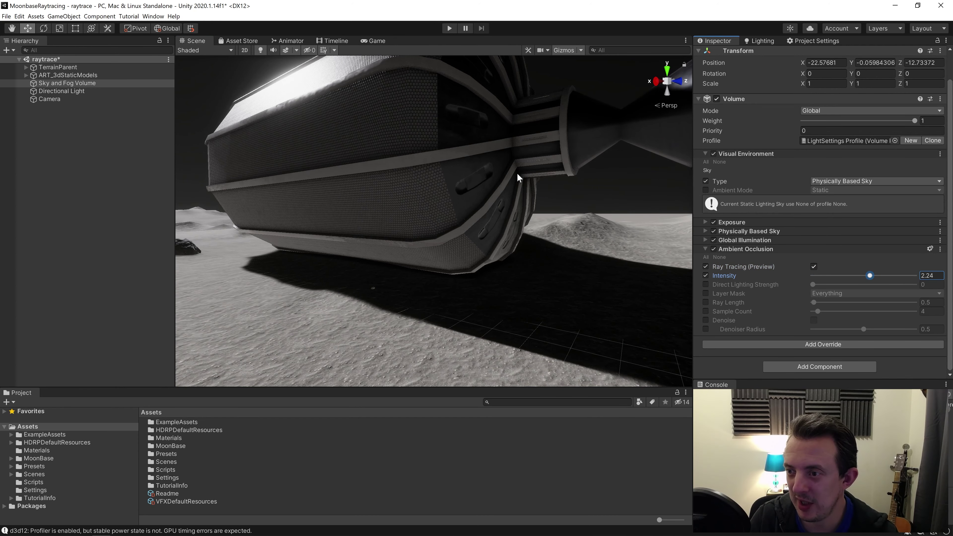
pyautogui.scroll(3, 500, 179)
pyautogui.moveTo(870, 281)
pyautogui.mouseDown()
pyautogui.moveTo(853, 278)
pyautogui.moveTo(911, 277)
pyautogui.moveTo(842, 285)
pyautogui.moveTo(852, 278)
pyautogui.mouseUp()
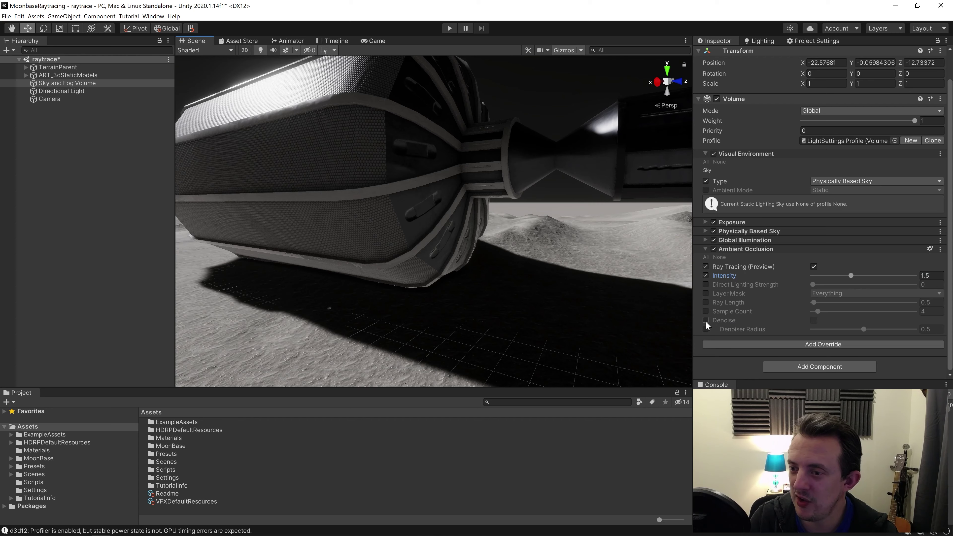
pyautogui.scroll(2, 484, 211)
pyautogui.scroll(-2, 529, 279)
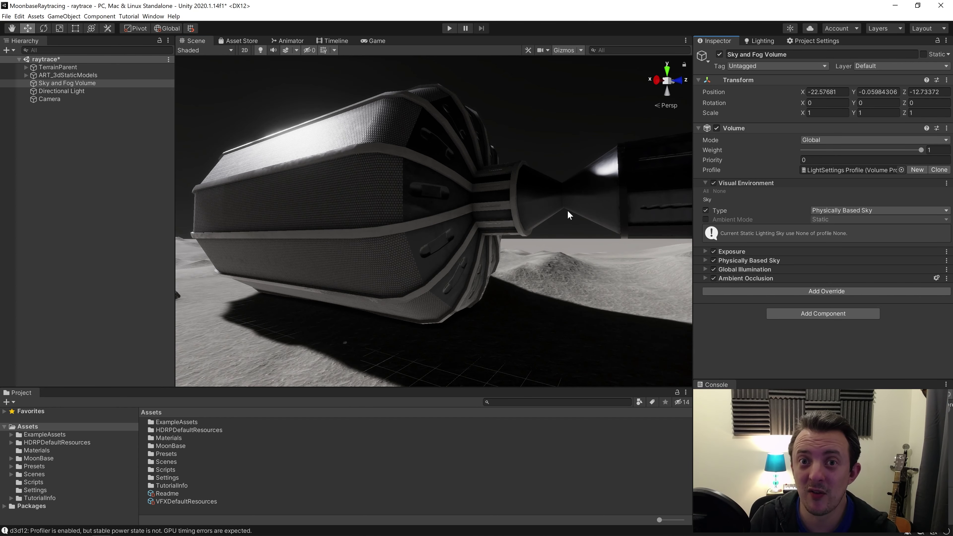
pyautogui.moveTo(506, 237); pyautogui.dragTo(490, 235, button='right')
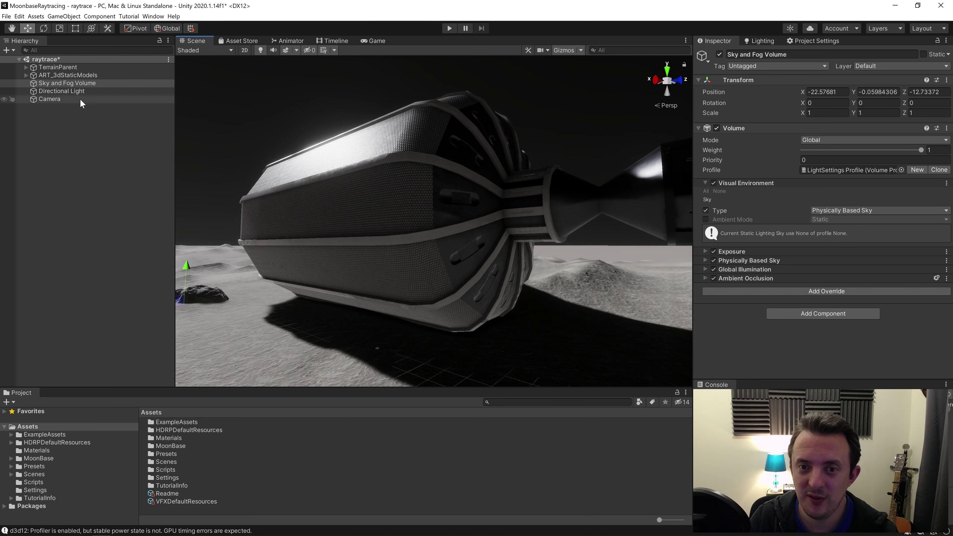
# Step: Select the Directional Light and check its Shadow Map stays enabled
pyautogui.click(86, 91)
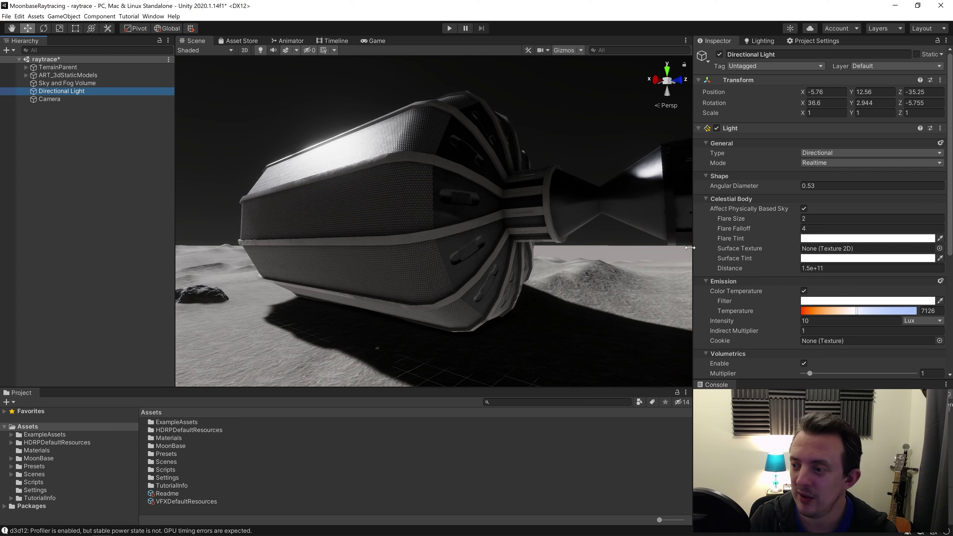
pyautogui.scroll(-3, 821, 270)
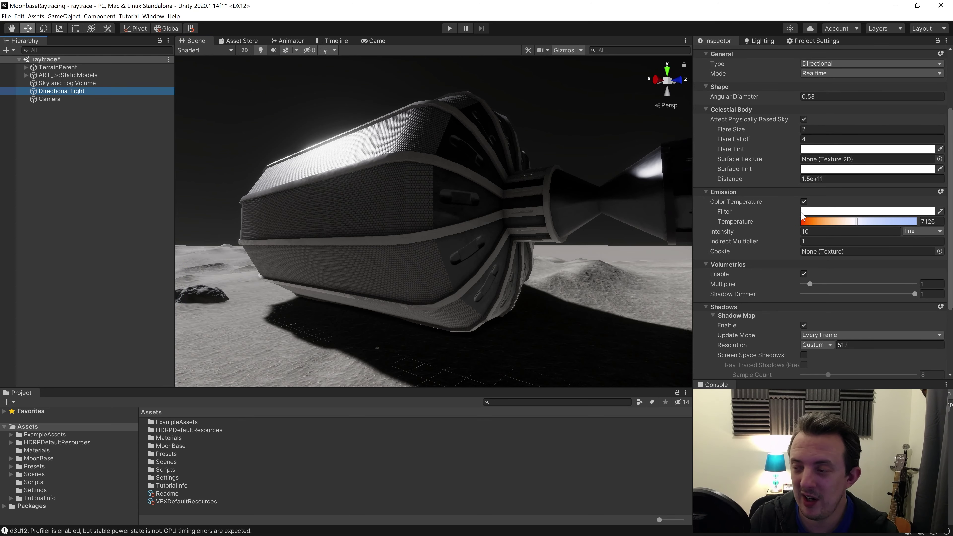
pyautogui.scroll(-3, 825, 231)
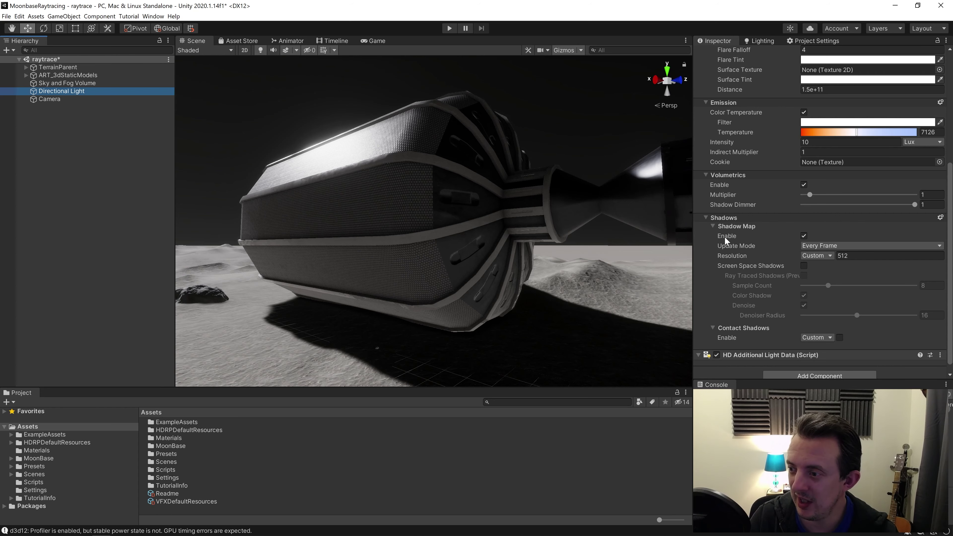
pyautogui.moveTo(485, 304); pyautogui.dragTo(485, 284, button='middle')
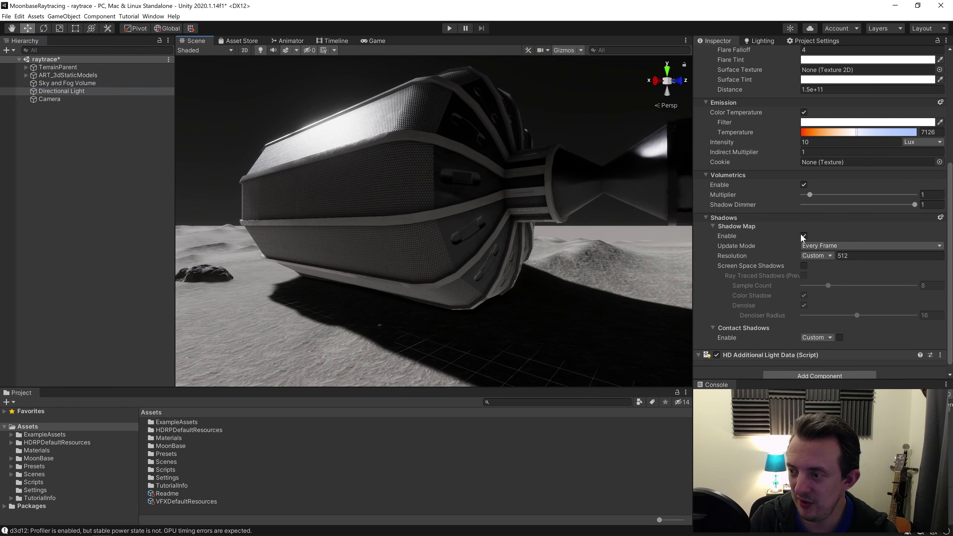
pyautogui.click(805, 239)
pyautogui.click(804, 239)
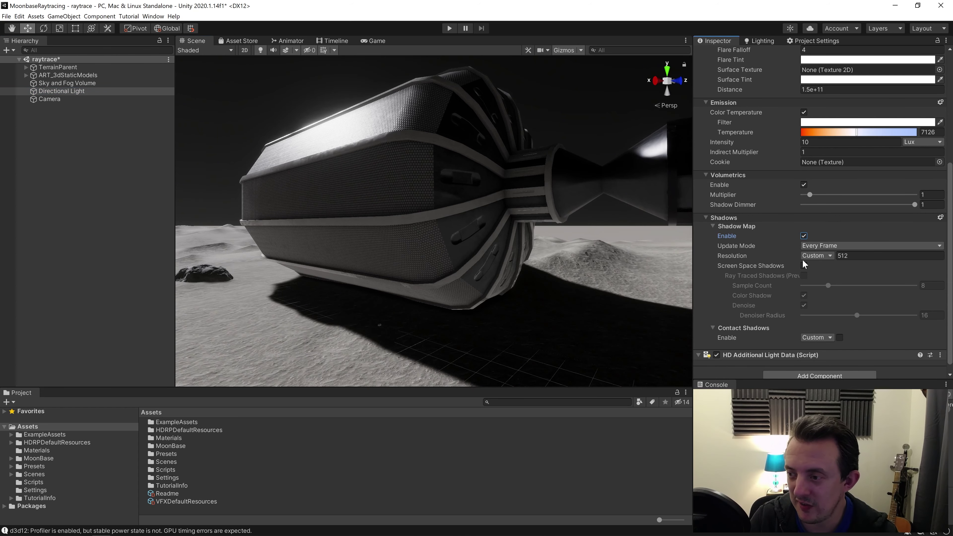
pyautogui.scroll(-1, 805, 265)
pyautogui.keyDown('alt'); pyautogui.moveTo(518, 251); pyautogui.dragTo(482, 274); pyautogui.keyUp('alt')
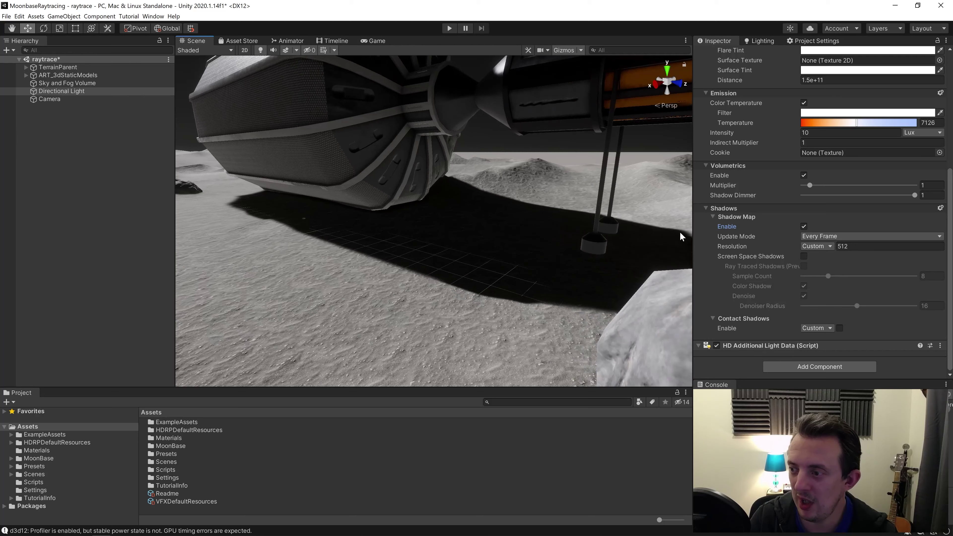
# Step: Enable Screen Space Shadows and Ray Traced Shadows on the Directional Light
pyautogui.click(803, 257)
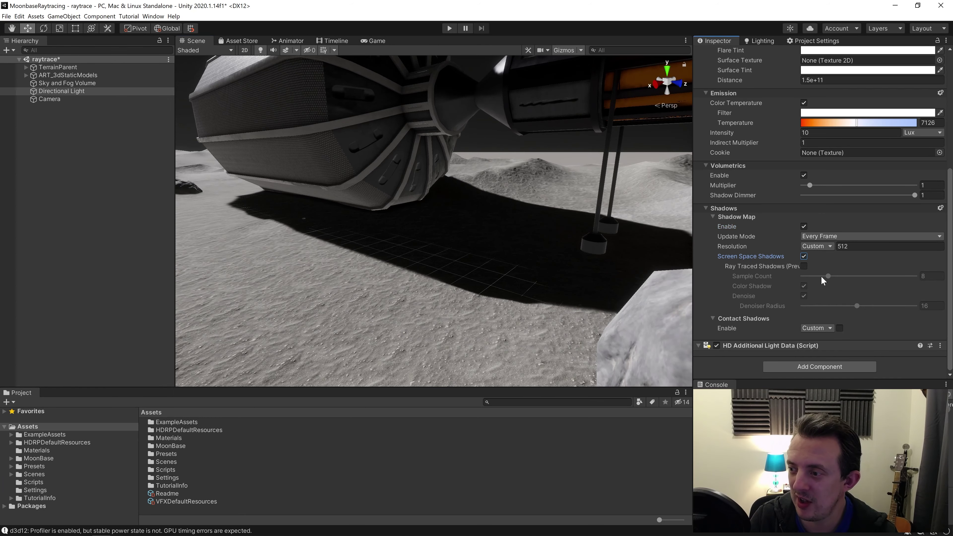
pyautogui.click(804, 266)
pyautogui.moveTo(559, 256)
pyautogui.keyDown('alt'); pyautogui.mouseDown()
pyautogui.moveTo(325, 234)
pyautogui.moveTo(434, 273)
pyautogui.moveTo(517, 328)
pyautogui.moveTo(514, 277)
pyautogui.mouseUp(); pyautogui.keyUp('alt')
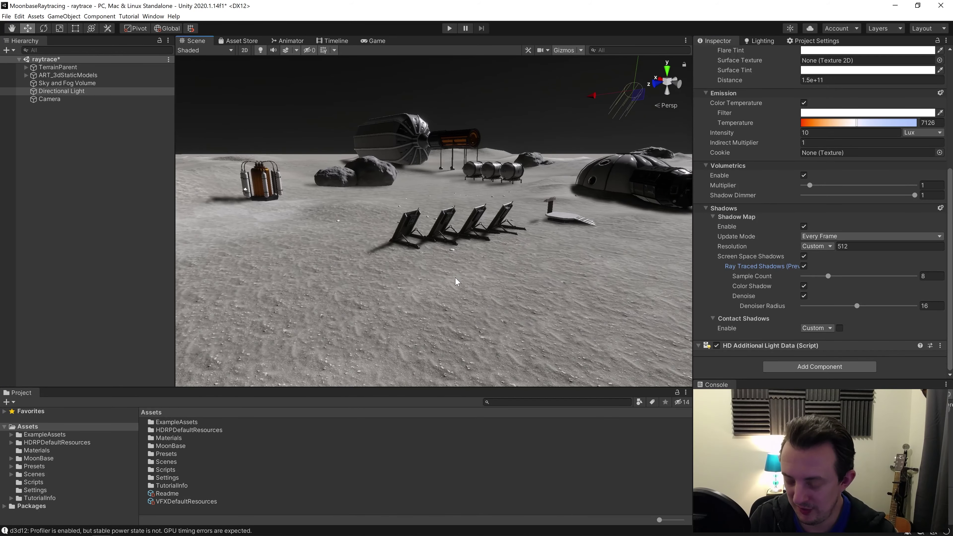
pyautogui.scroll(10, 457, 280)
pyautogui.keyDown('alt'); pyautogui.moveTo(457, 280); pyautogui.dragTo(473, 295); pyautogui.keyUp('alt')
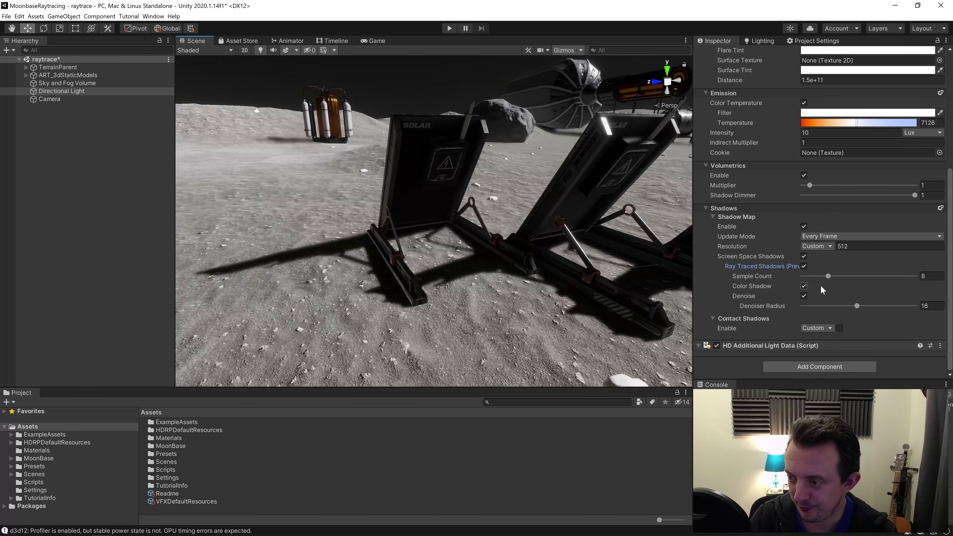
# Step: Toggle ray-traced shadows repeatedly to compare, leaving them on
pyautogui.click(804, 267)
pyautogui.click(804, 266)
pyautogui.click(804, 266)
pyautogui.click(805, 266)
pyautogui.click(804, 266)
pyautogui.click(804, 267)
pyautogui.click(804, 266)
pyautogui.click(805, 266)
pyautogui.click(805, 266)
pyautogui.click(804, 266)
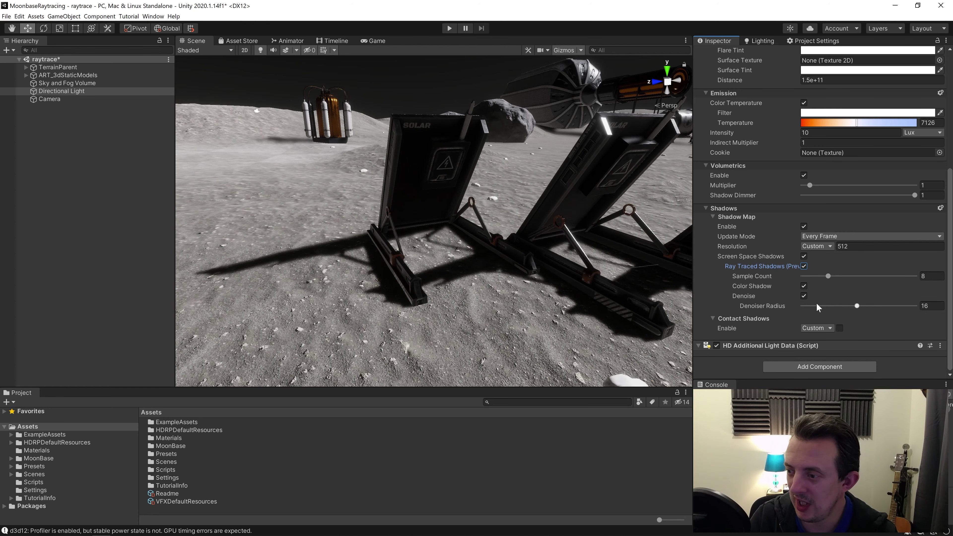
pyautogui.moveTo(474, 286); pyautogui.dragTo(389, 307, button='right')
pyautogui.scroll(3, 419, 296)
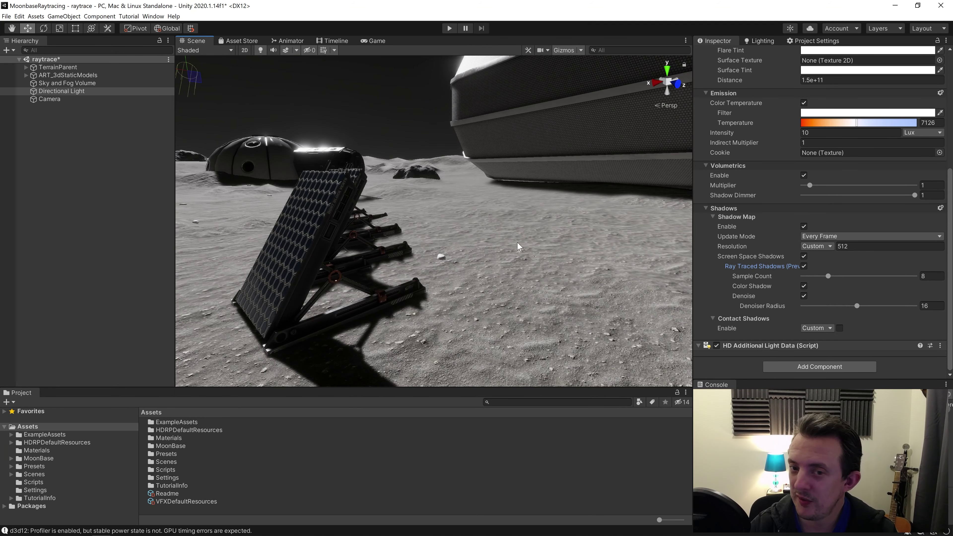
pyautogui.click(93, 83)
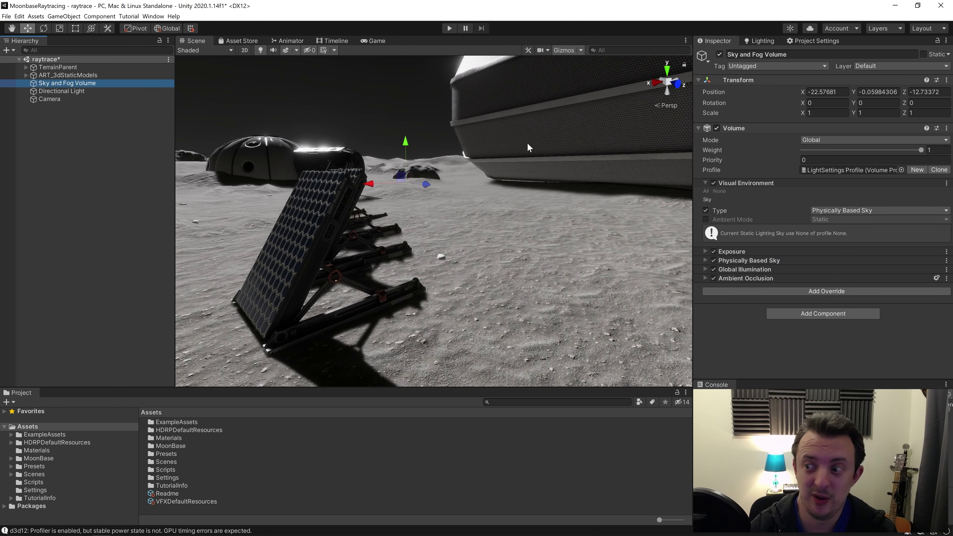
# Step: Add a Screen Space Reflection override with Enable and Ray Tracing turned on
pyautogui.click(782, 290)
pyautogui.write('scree')
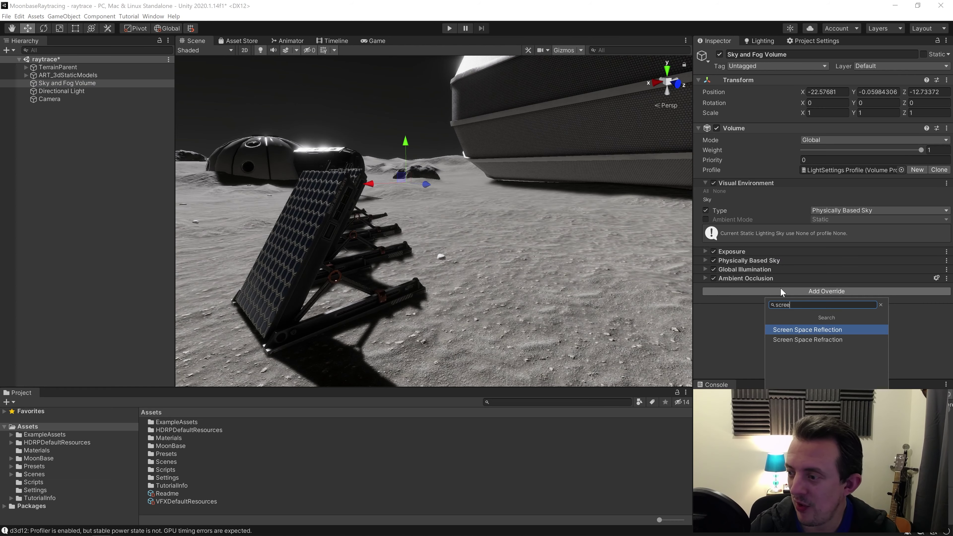
pyautogui.click(804, 329)
pyautogui.scroll(-3, 765, 273)
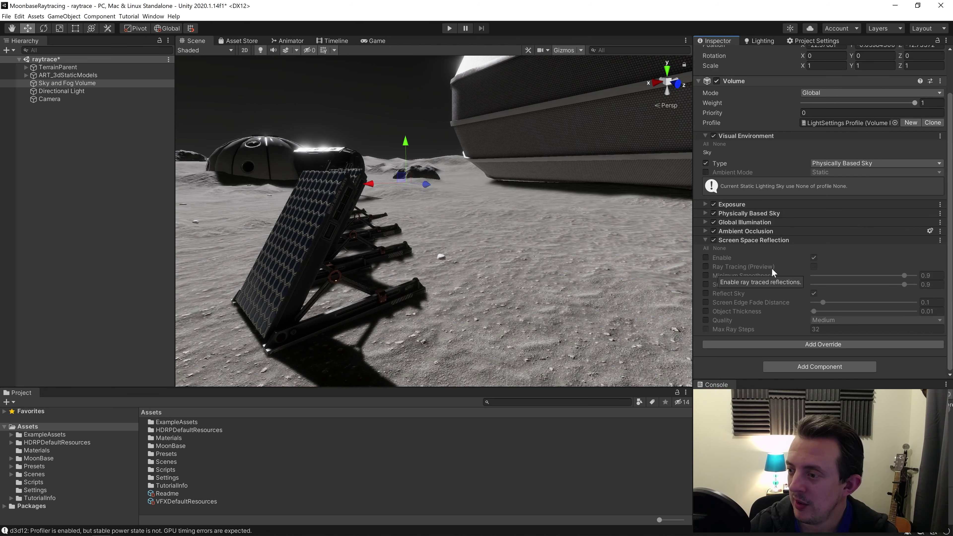
pyautogui.click(707, 258)
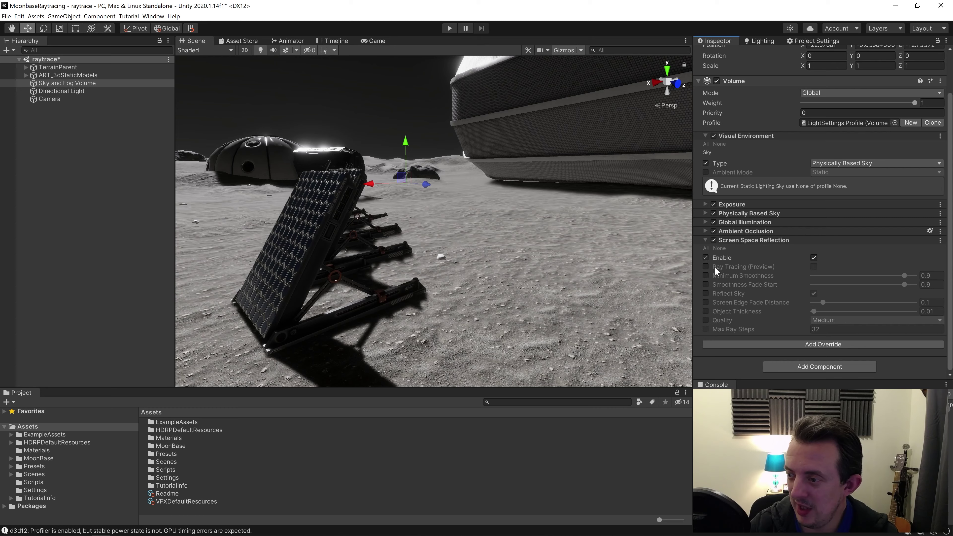
pyautogui.click(707, 267)
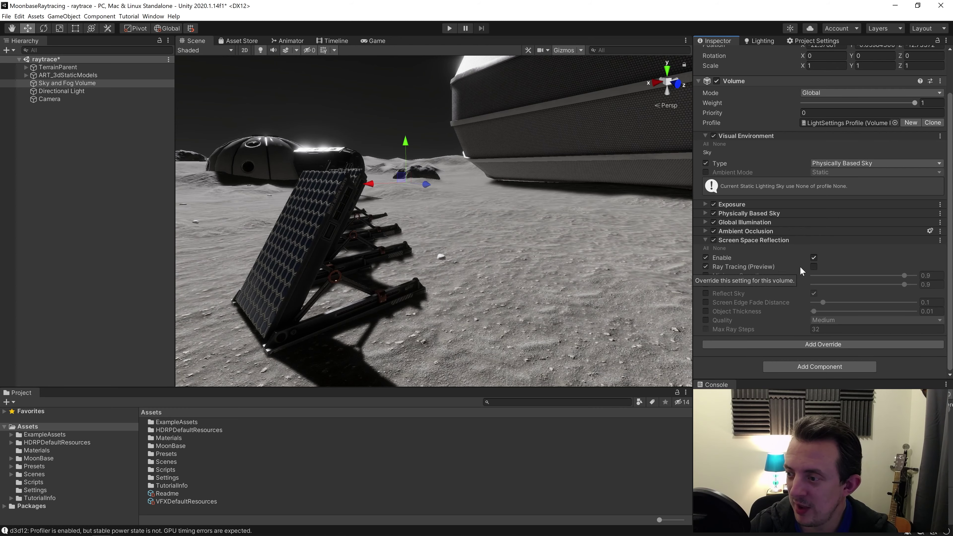
pyautogui.click(814, 266)
# Step: Override the reflection Mode and set it to Quality
pyautogui.moveTo(481, 246); pyautogui.dragTo(733, 226, button='right')
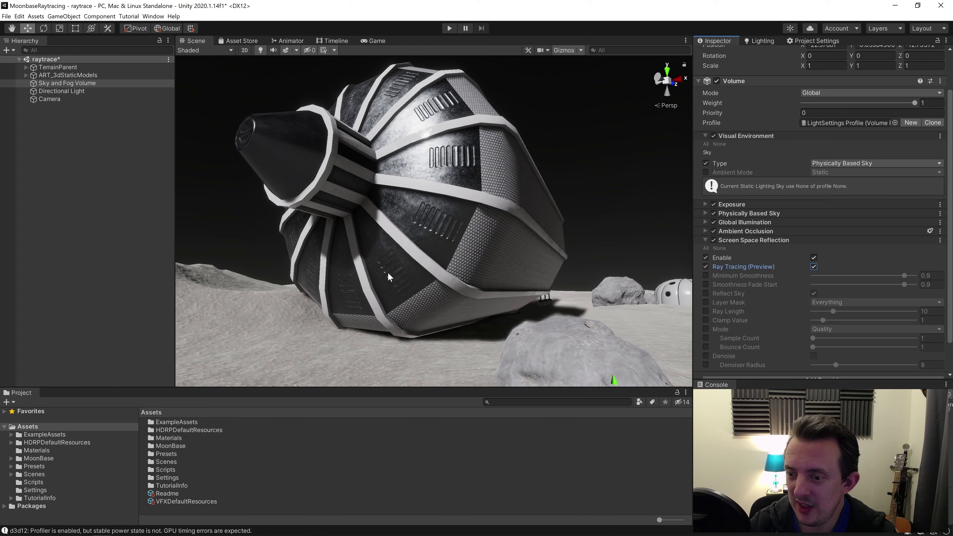
pyautogui.moveTo(355, 159); pyautogui.dragTo(715, 229, button='right')
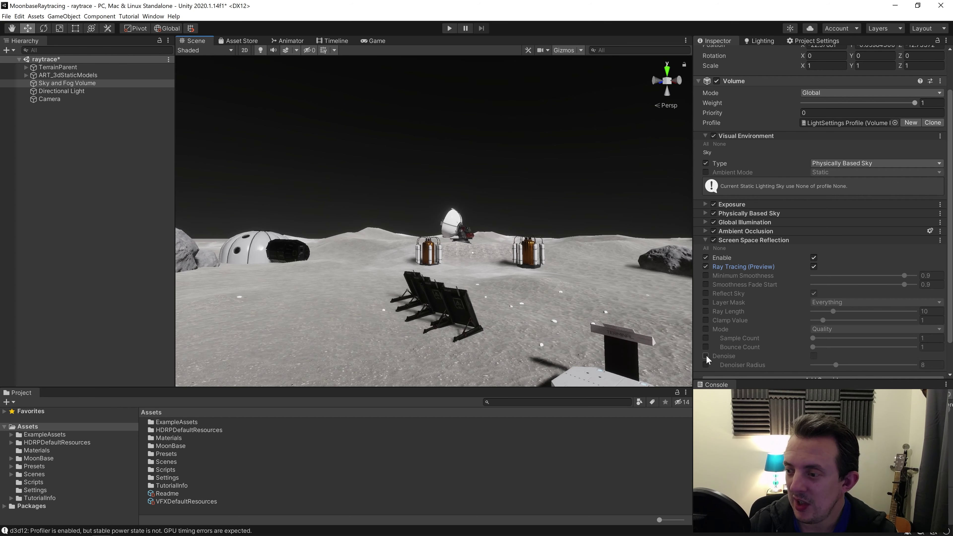
pyautogui.click(706, 329)
pyautogui.click(826, 329)
pyautogui.click(825, 340)
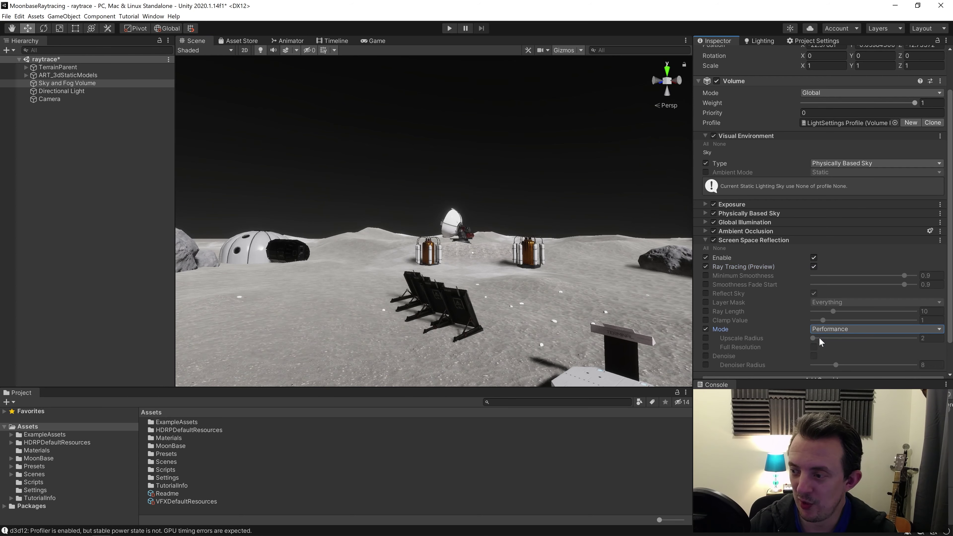
pyautogui.click(824, 330)
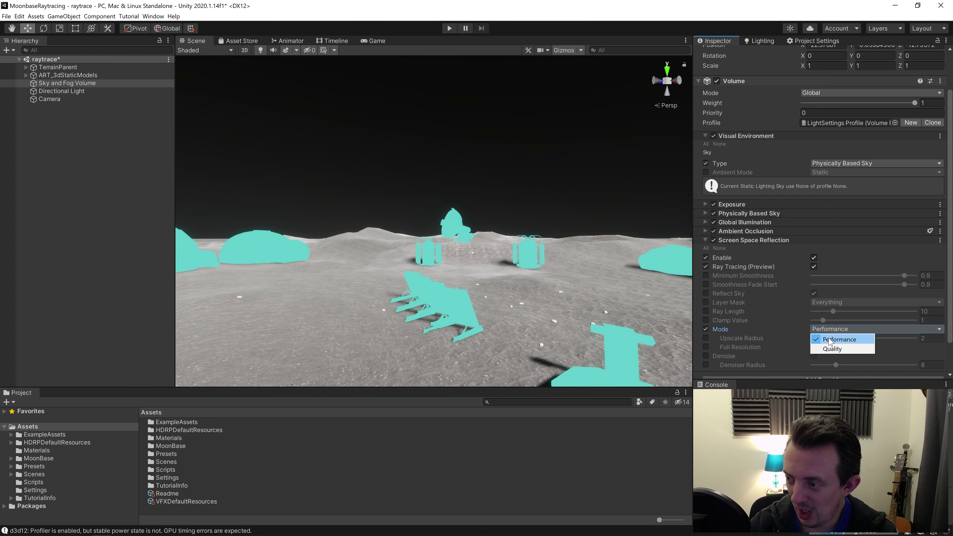
pyautogui.click(833, 349)
pyautogui.moveTo(540, 230); pyautogui.dragTo(473, 224, button='right')
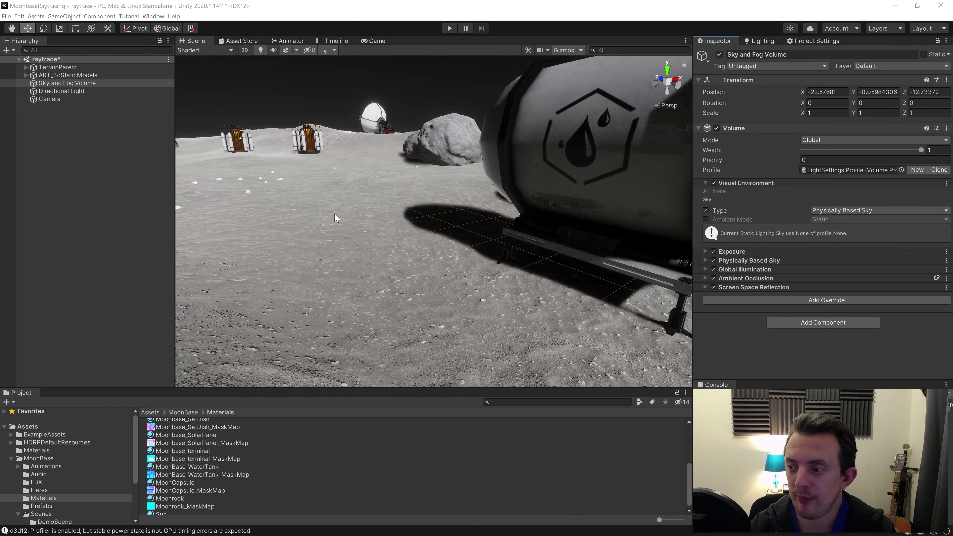